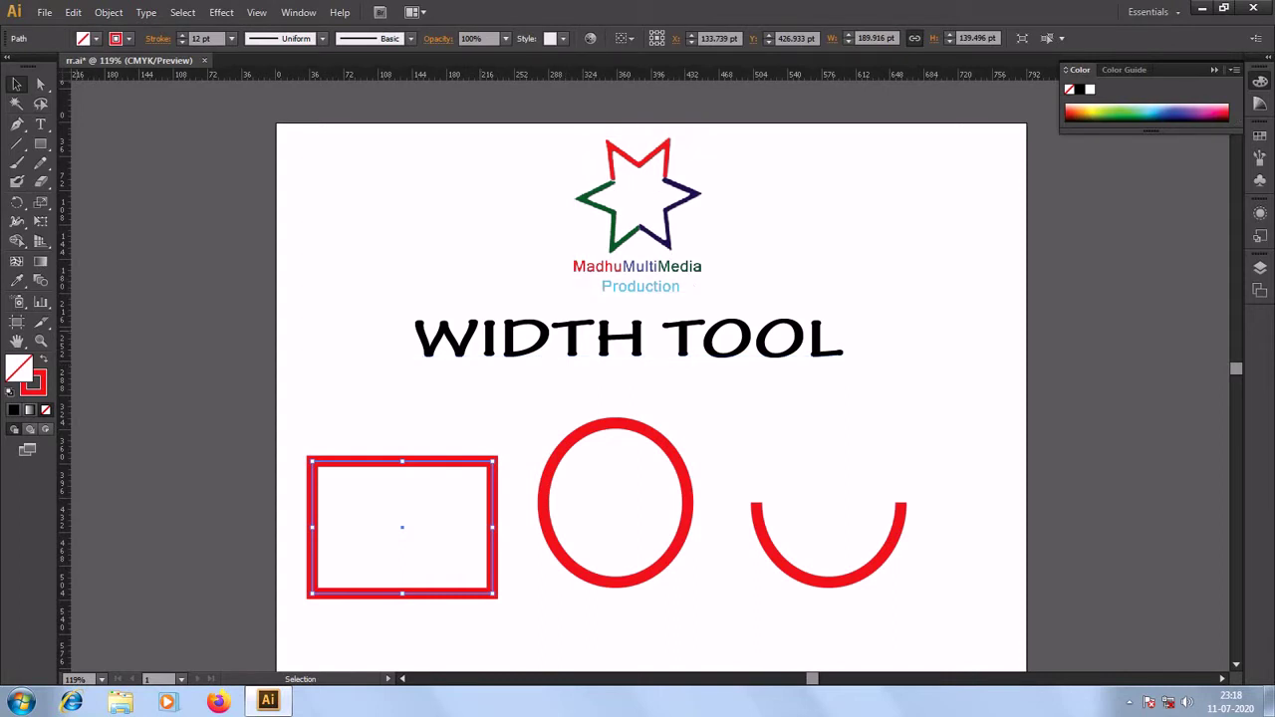
- Zoom in on the WIDTH TOOL title lettering, then return to the Selection tool
key("z")
mouse_move(502, 287)
left_mouse_down()
mouse_move(657, 359)
mouse_move(871, 407)
left_mouse_up()
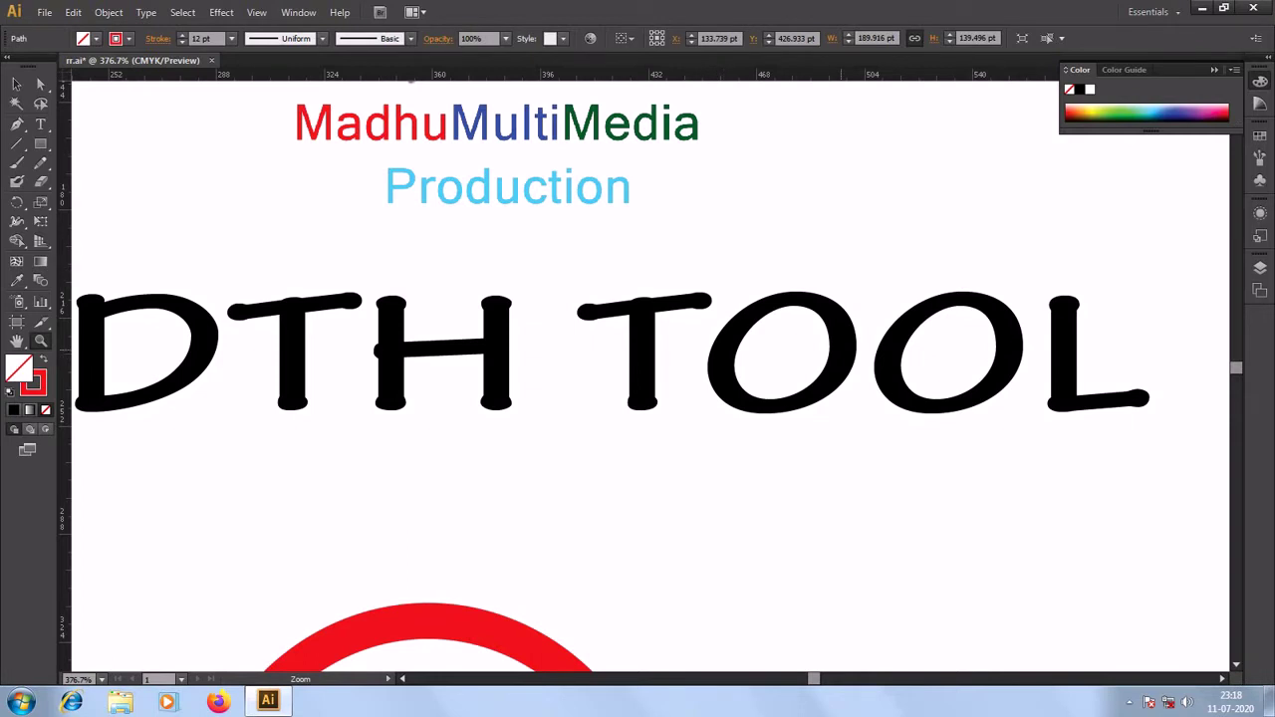
scroll(605, 376, "down", 1)
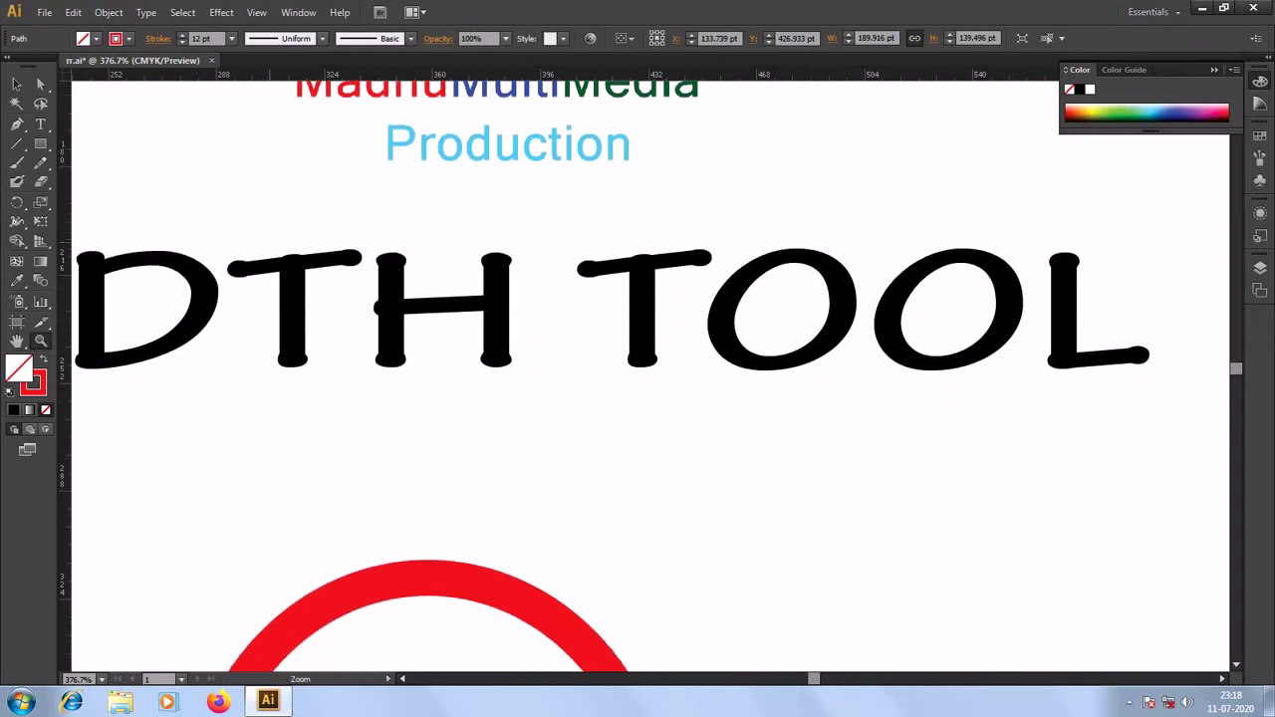
scroll(605, 372, "down", 1)
key("v")
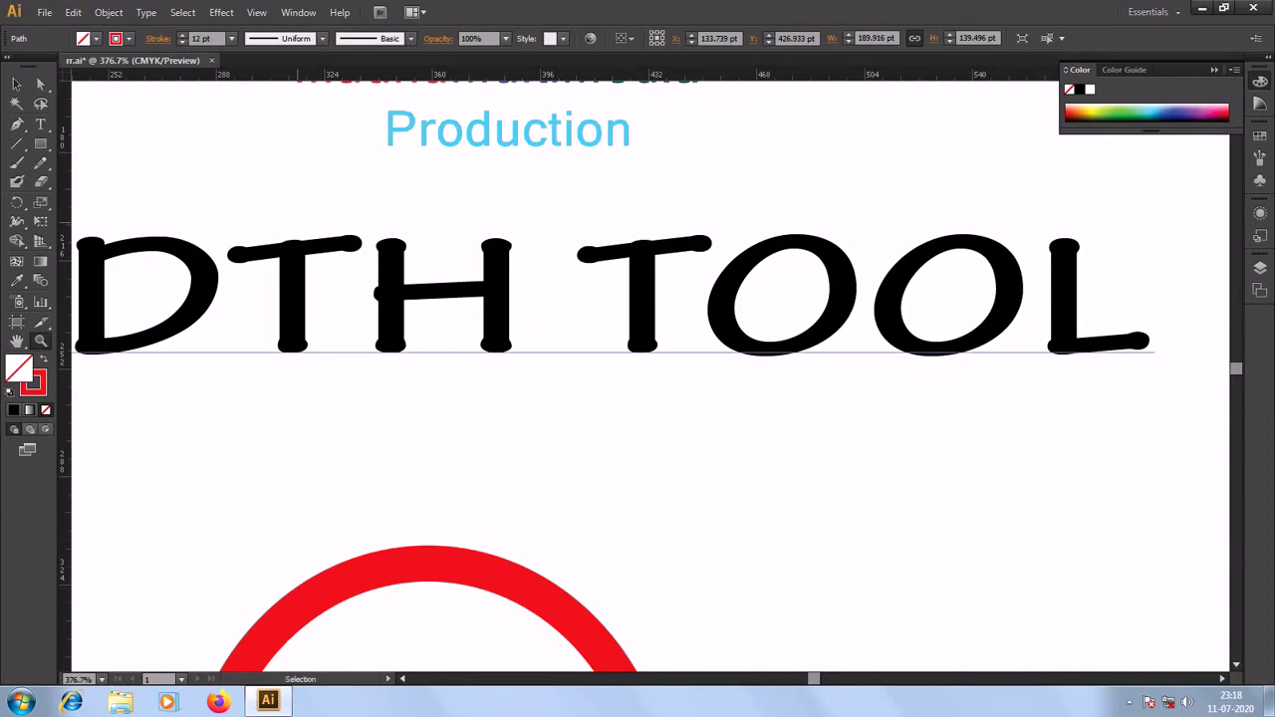
- Fit the artboard, select and zoom in on the red ellipse, then pick the Width Tool
key("ctrl+0")
left_click(863, 399)
key("z")
left_click_drag(811, 339, 939, 507)
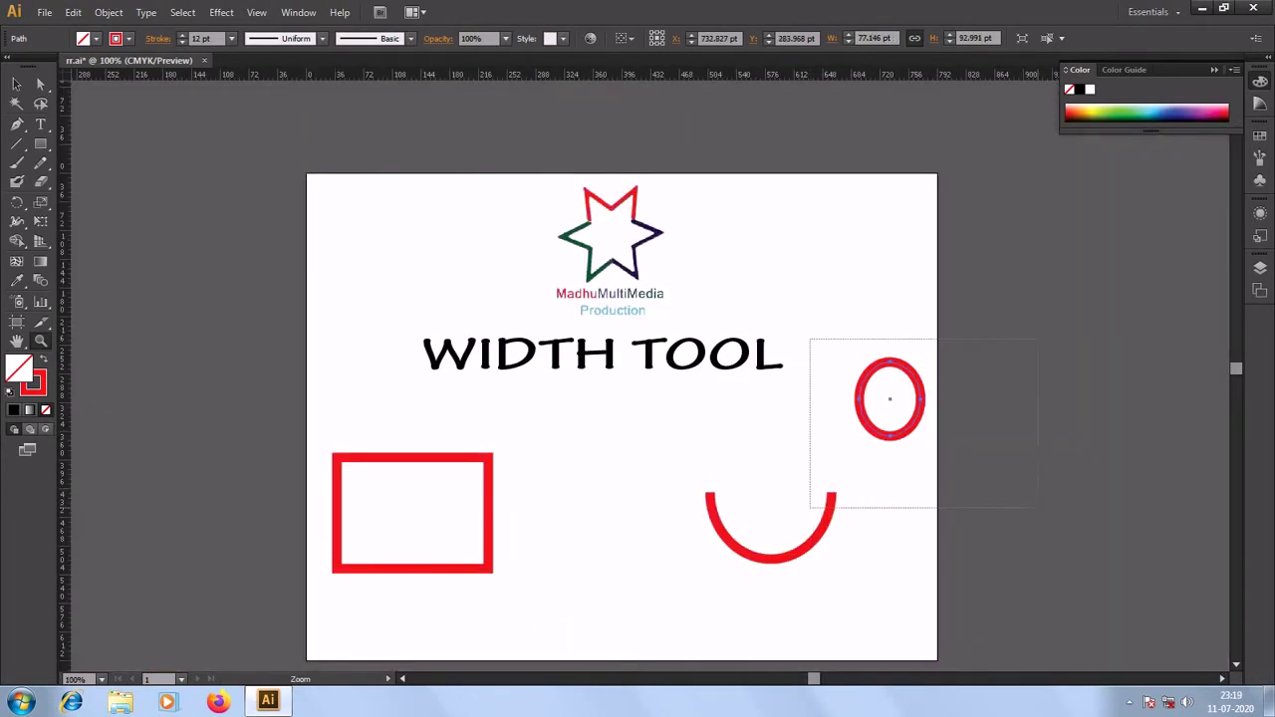
key("v")
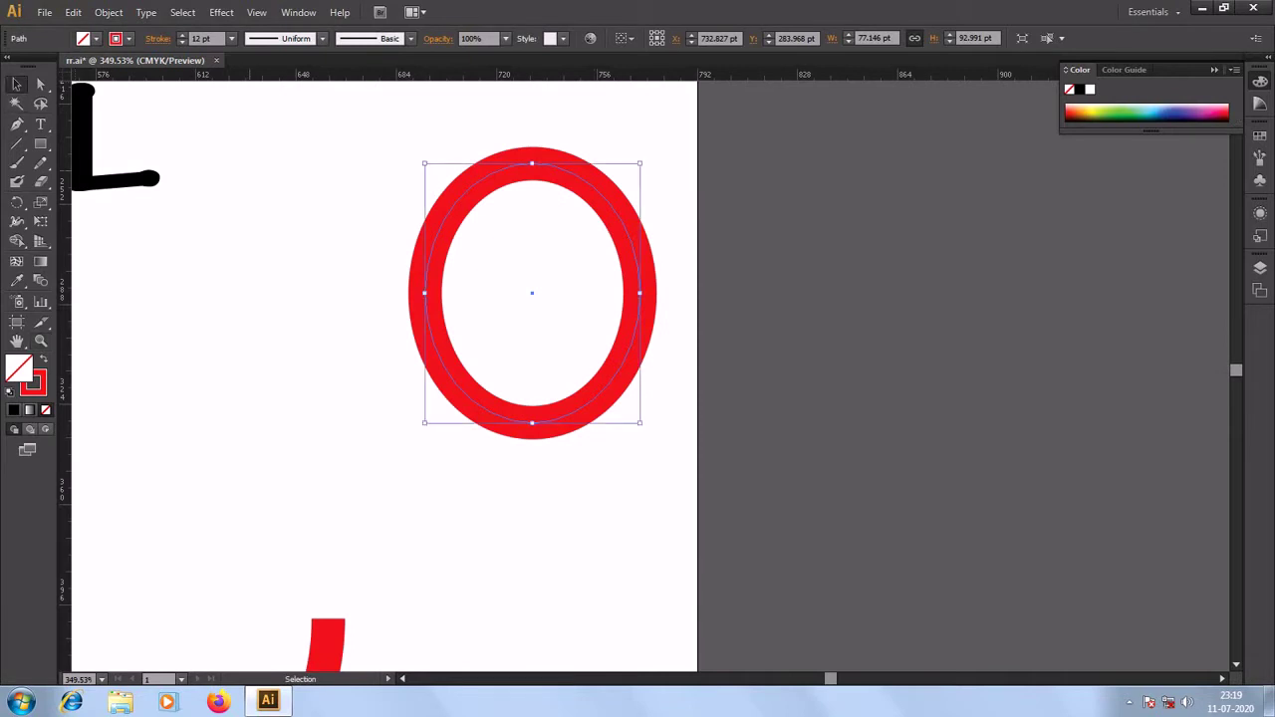
left_click(17, 222)
mouse_move(490, 410)
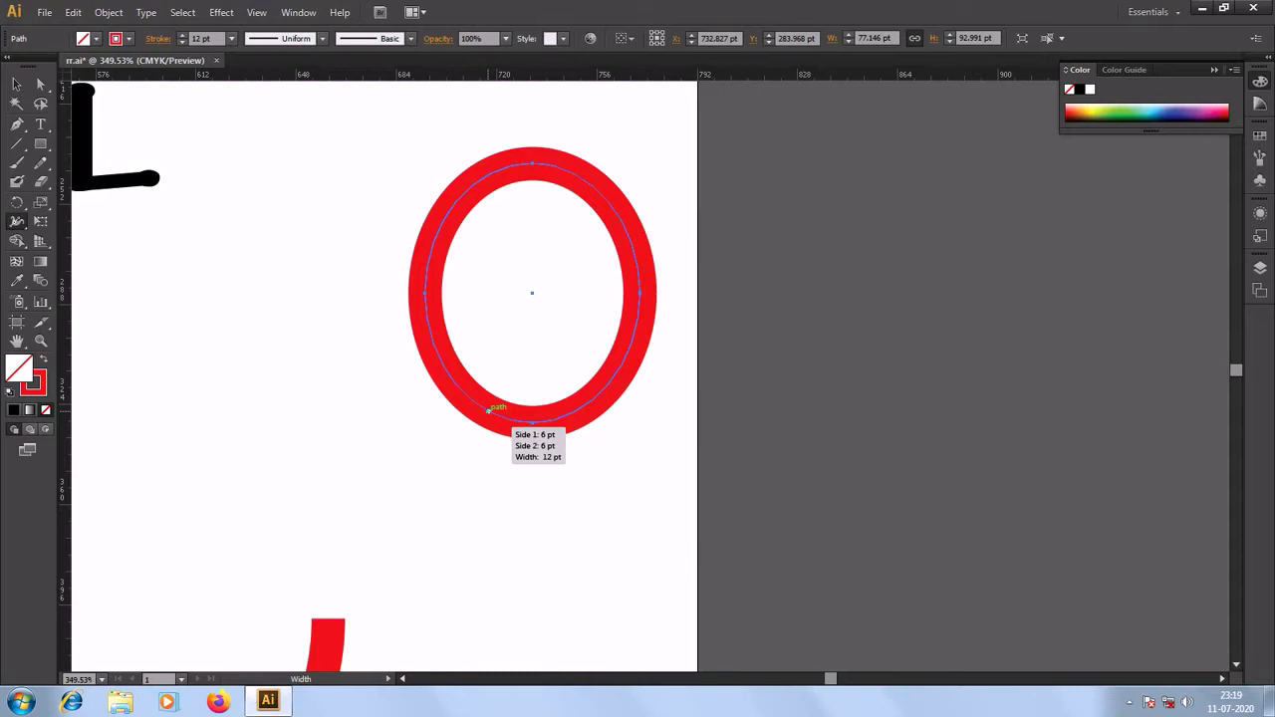
- Taper the ring's lower-left stroke to about 2.6 pt, keeping the right side thick
left_click_drag(490, 410, 491, 405)
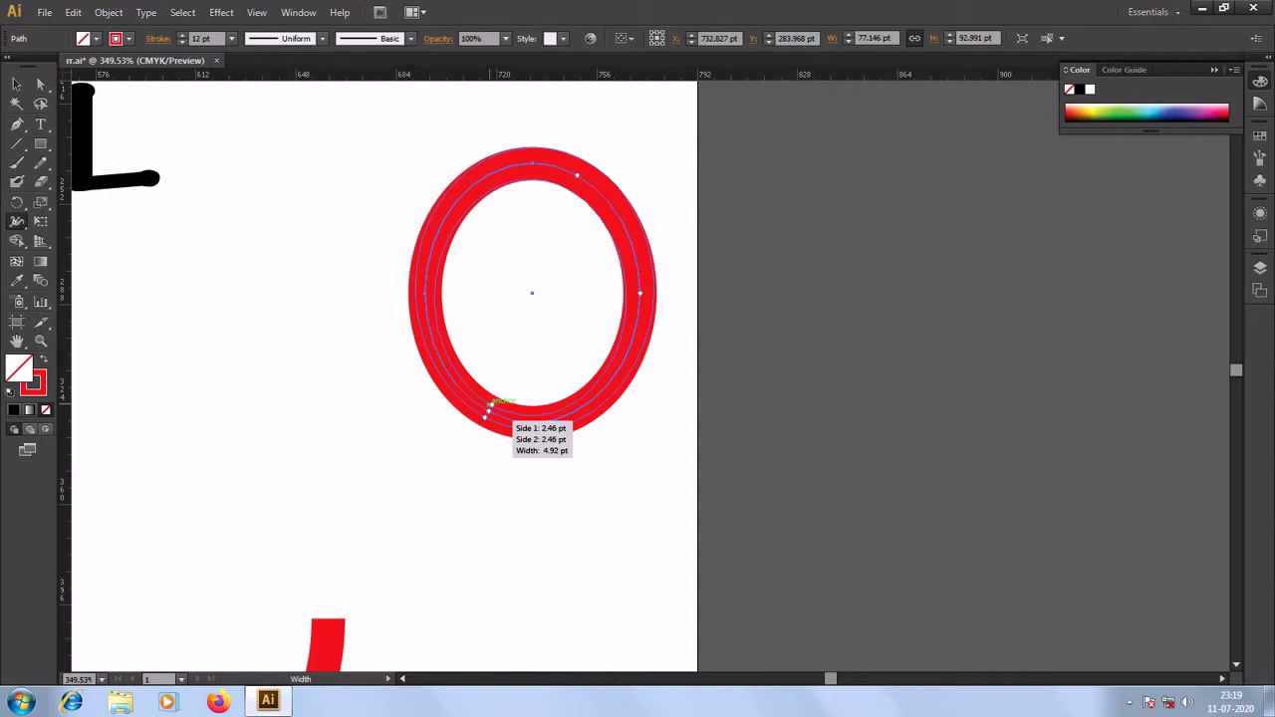
left_click_drag(493, 403, 489, 410)
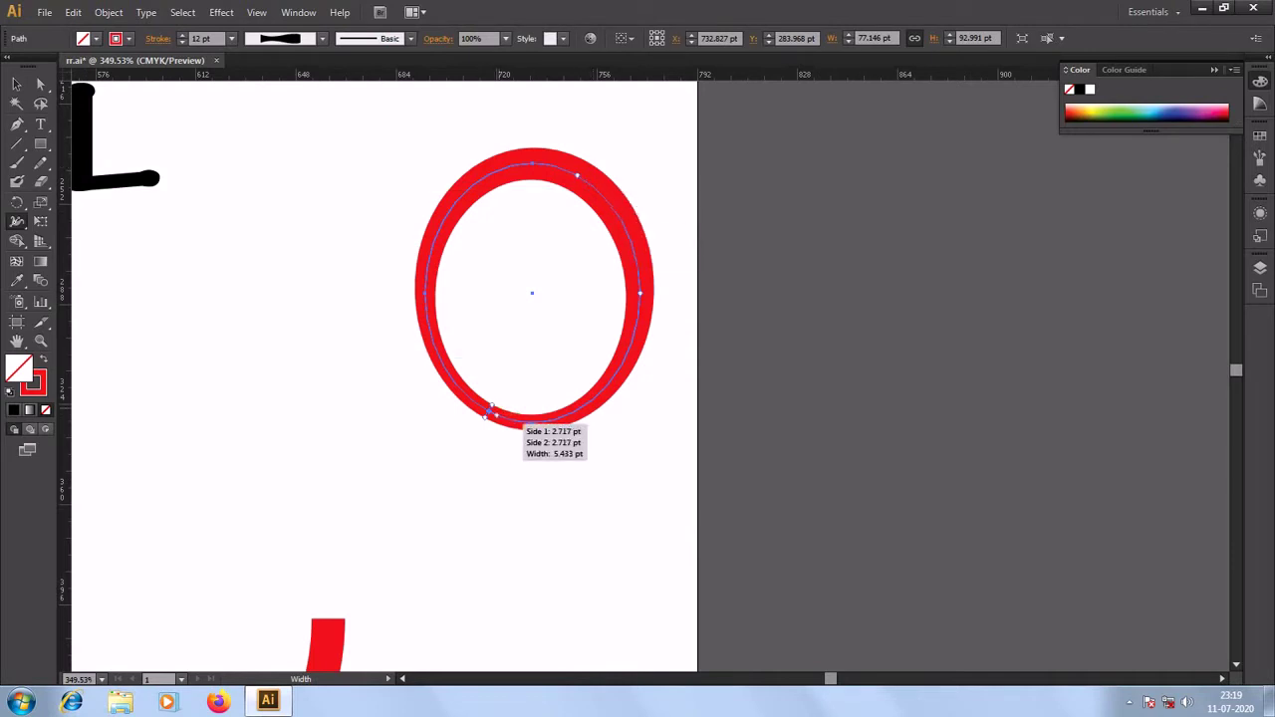
left_click_drag(489, 408, 454, 478)
mouse_move(525, 348)
left_mouse_down()
mouse_move(489, 412)
mouse_move(495, 399)
left_mouse_up()
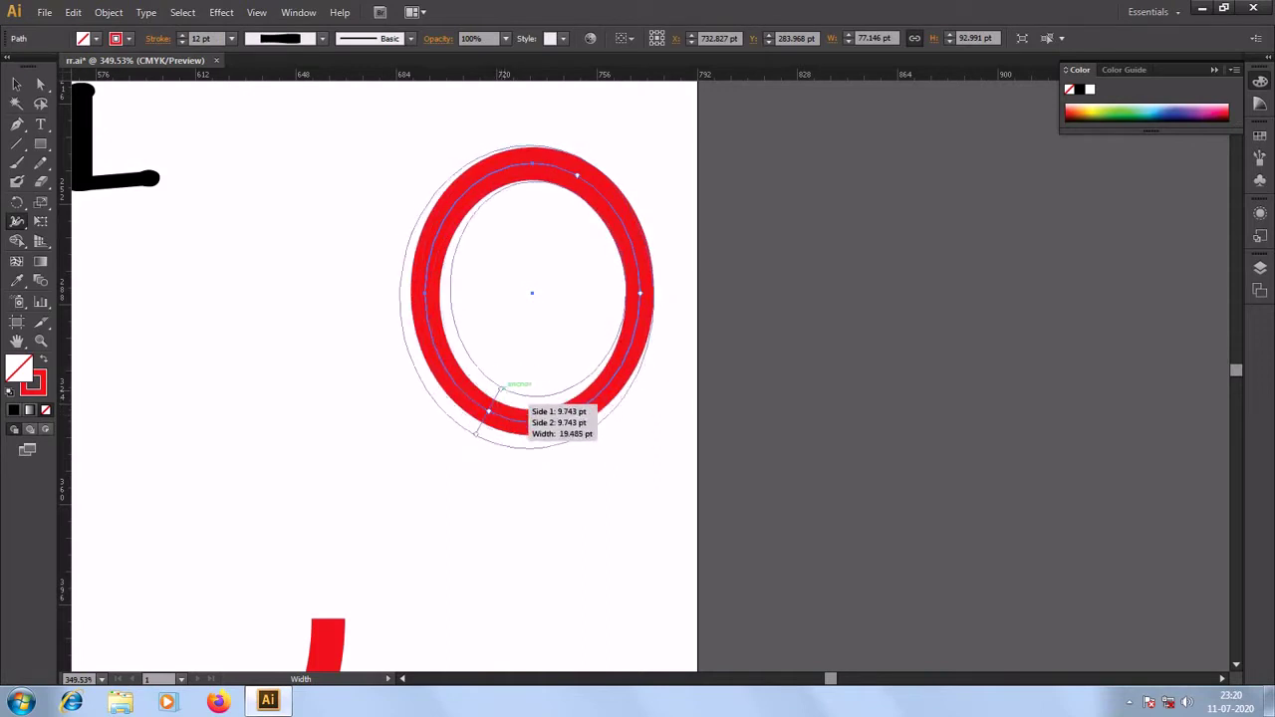
mouse_move(495, 398)
left_mouse_down()
mouse_move(500, 388)
mouse_move(493, 396)
left_mouse_up()
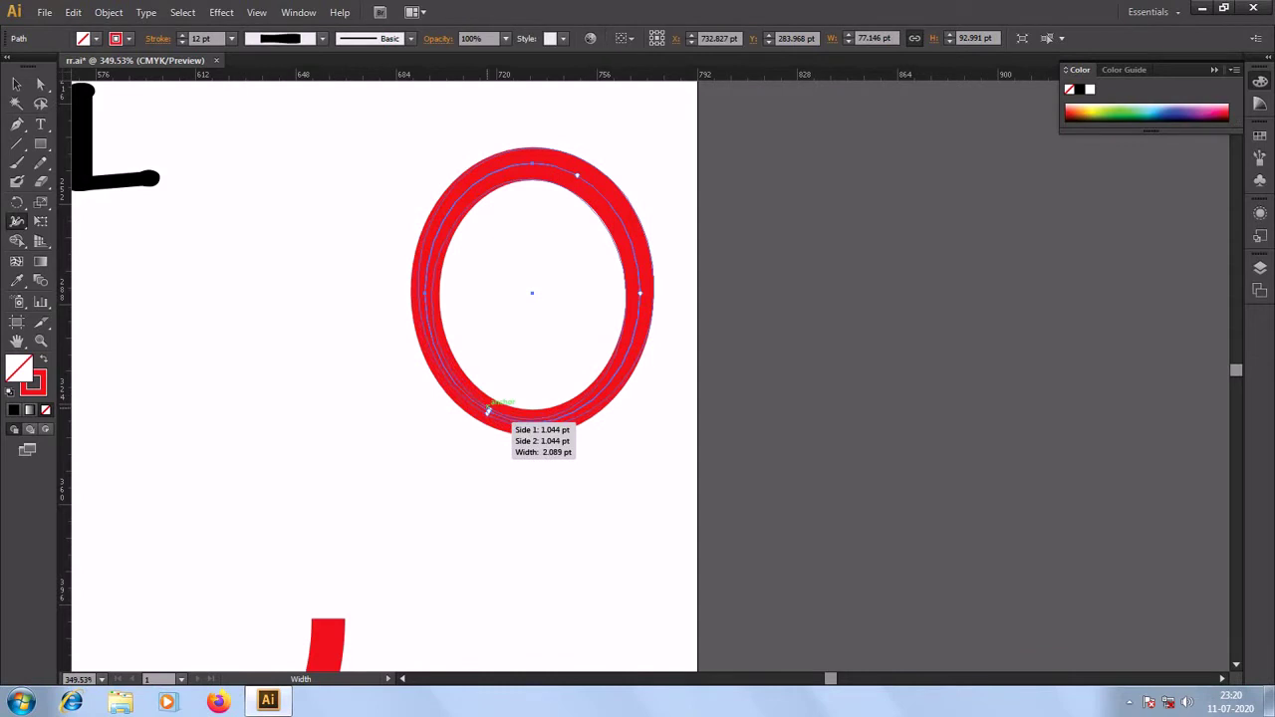
left_click_drag(490, 400, 487, 410)
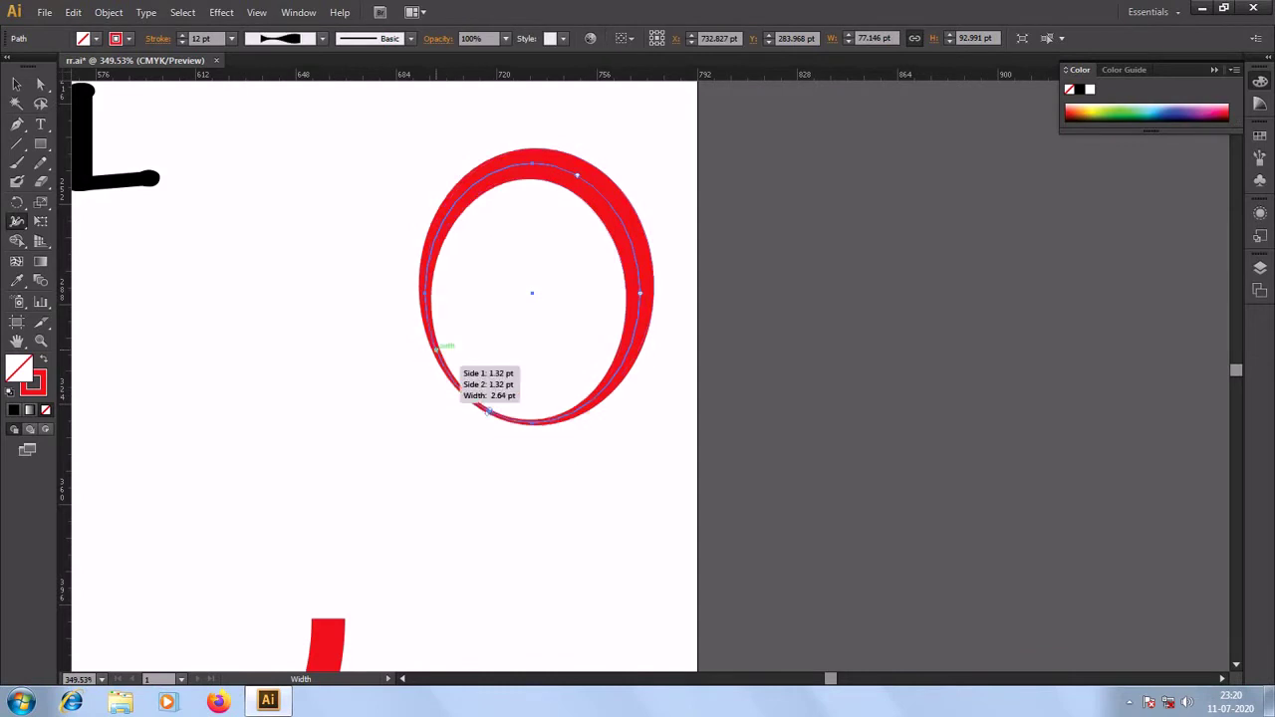
key("ctrl+minus")
- Zoom out and delete the red ring
key("ctrl+minus")
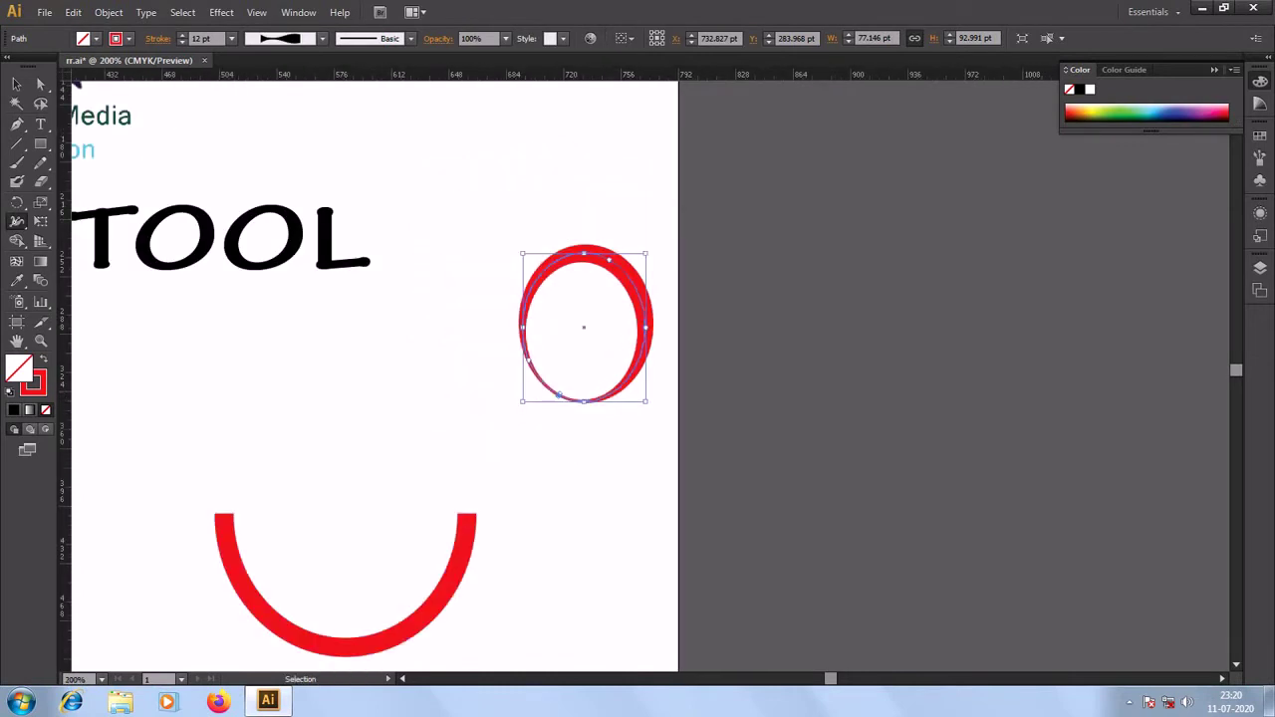
key("ctrl+minus")
key("ctrl+minus")
left_click(16, 85)
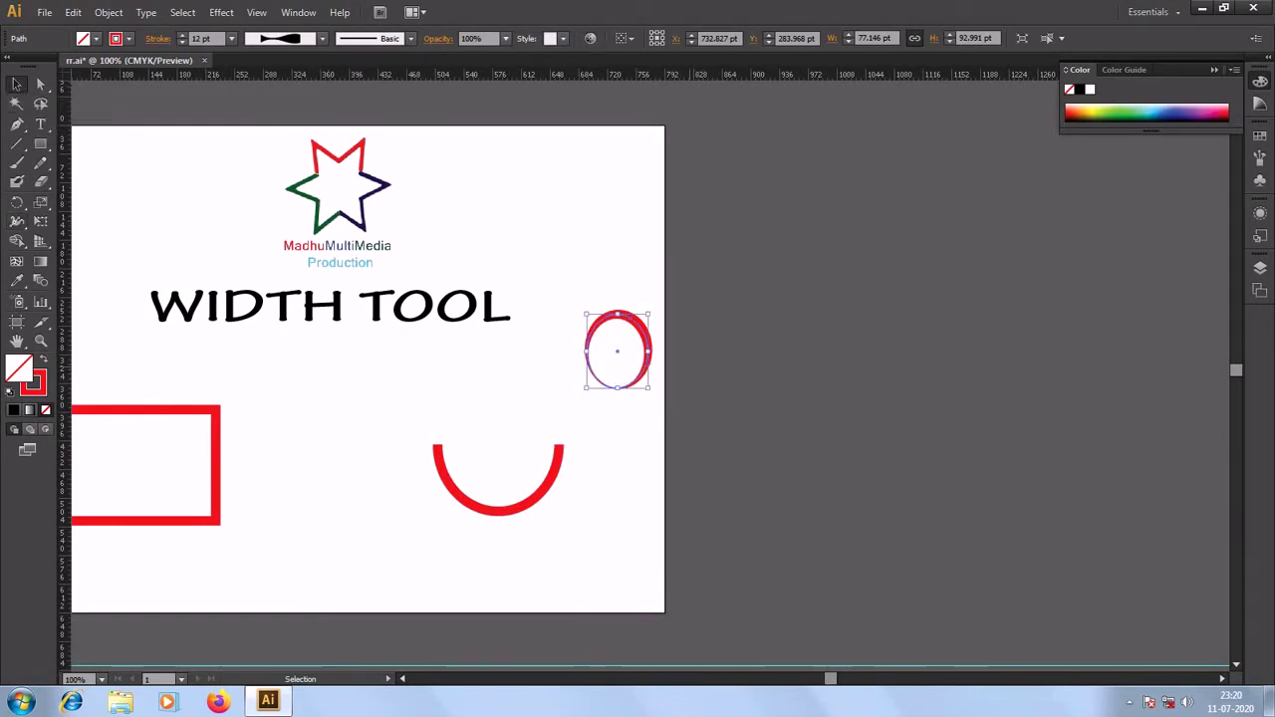
key("Delete")
- Pan over, zoom in on the red rectangle and select it
left_click_drag(498, 399, 614, 337)
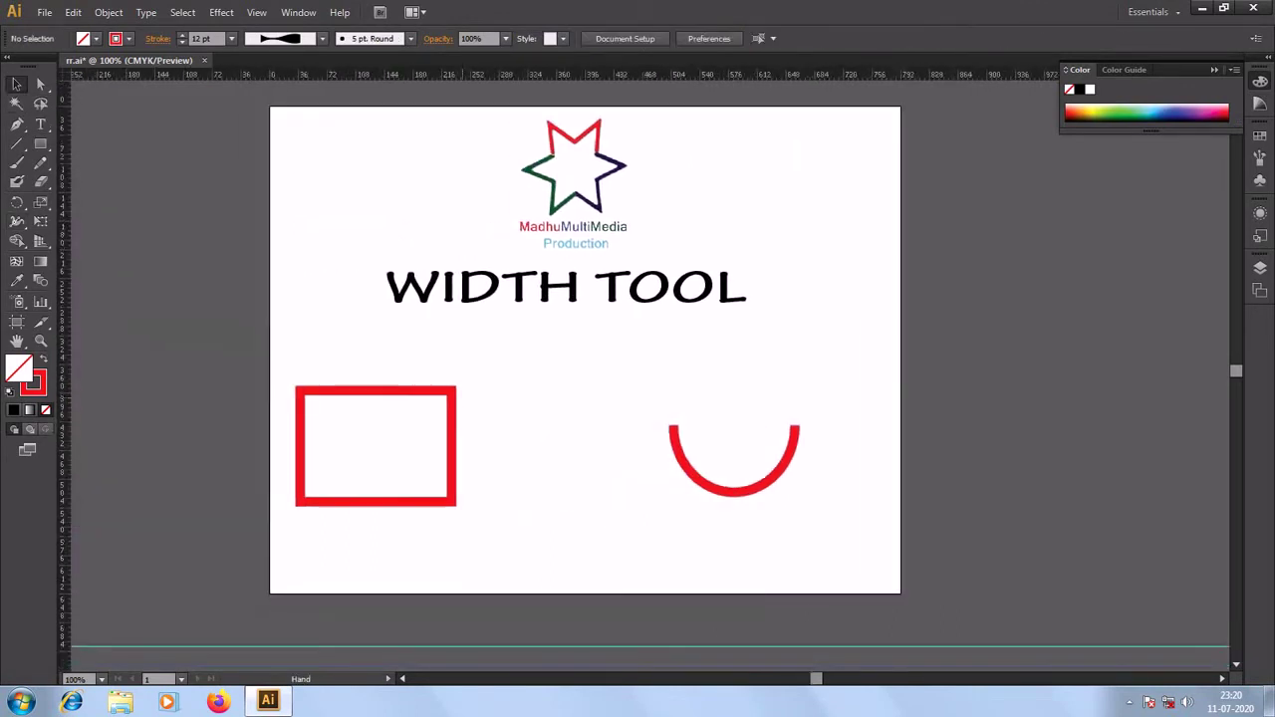
key("space")
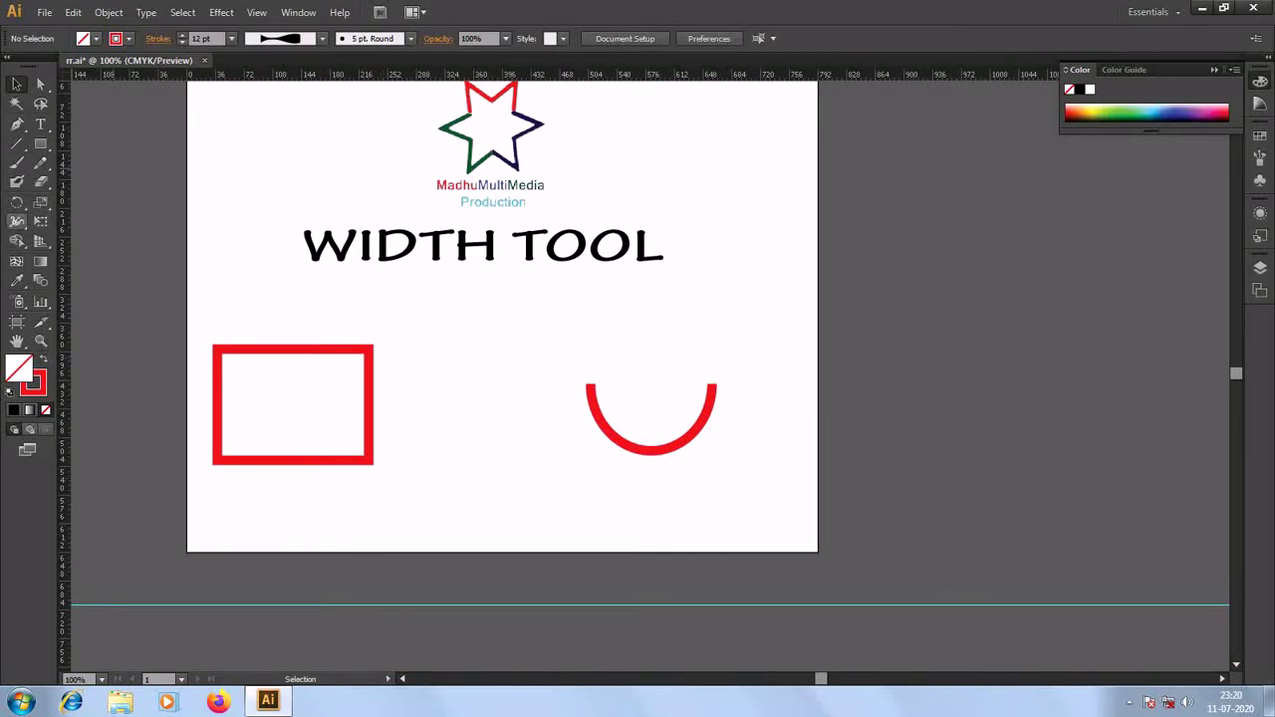
left_click(41, 341)
left_click_drag(186, 324, 478, 538)
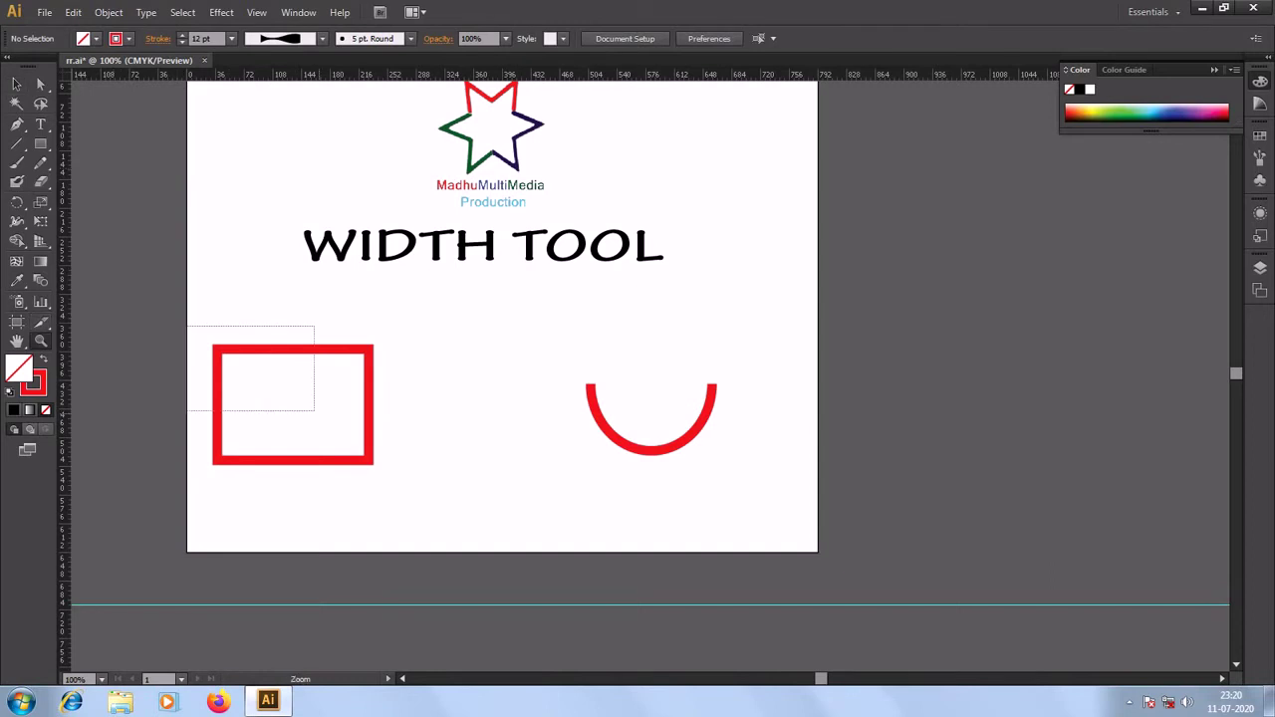
left_click(16, 83)
left_click(397, 146)
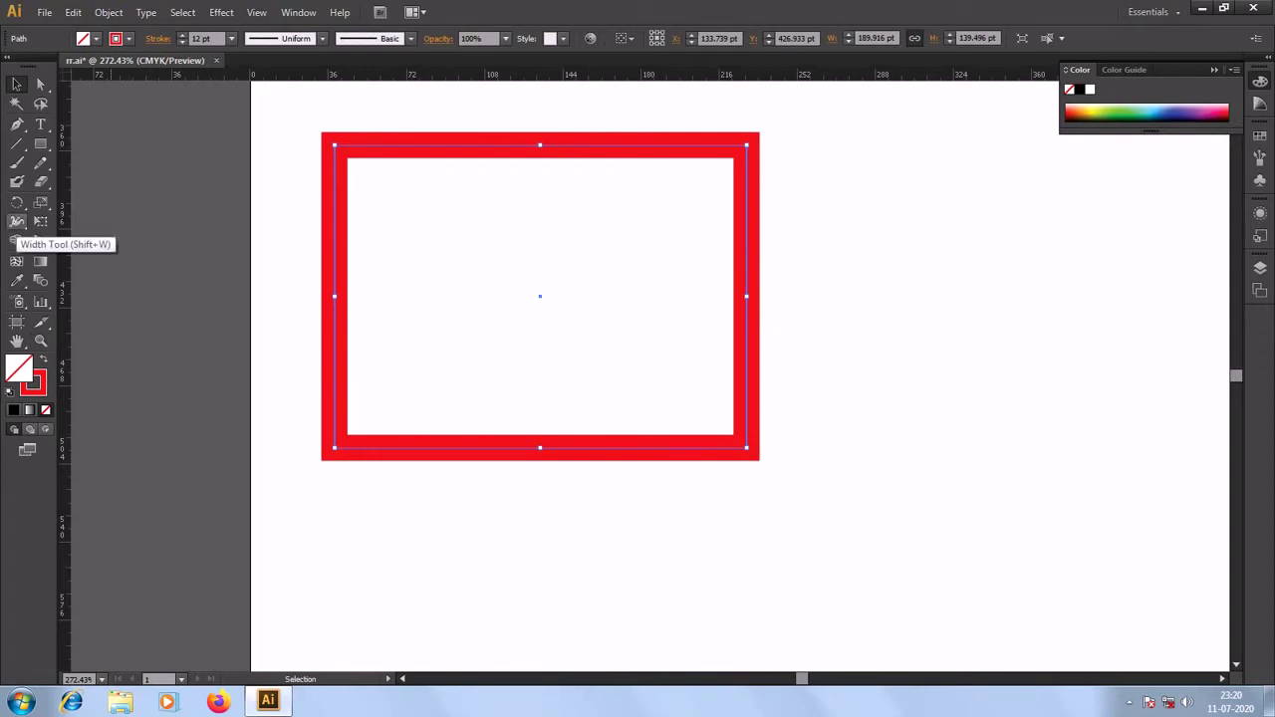
- Set the rectangle's stroke weight to 11 pt, keeping its red colour
left_click(17, 221)
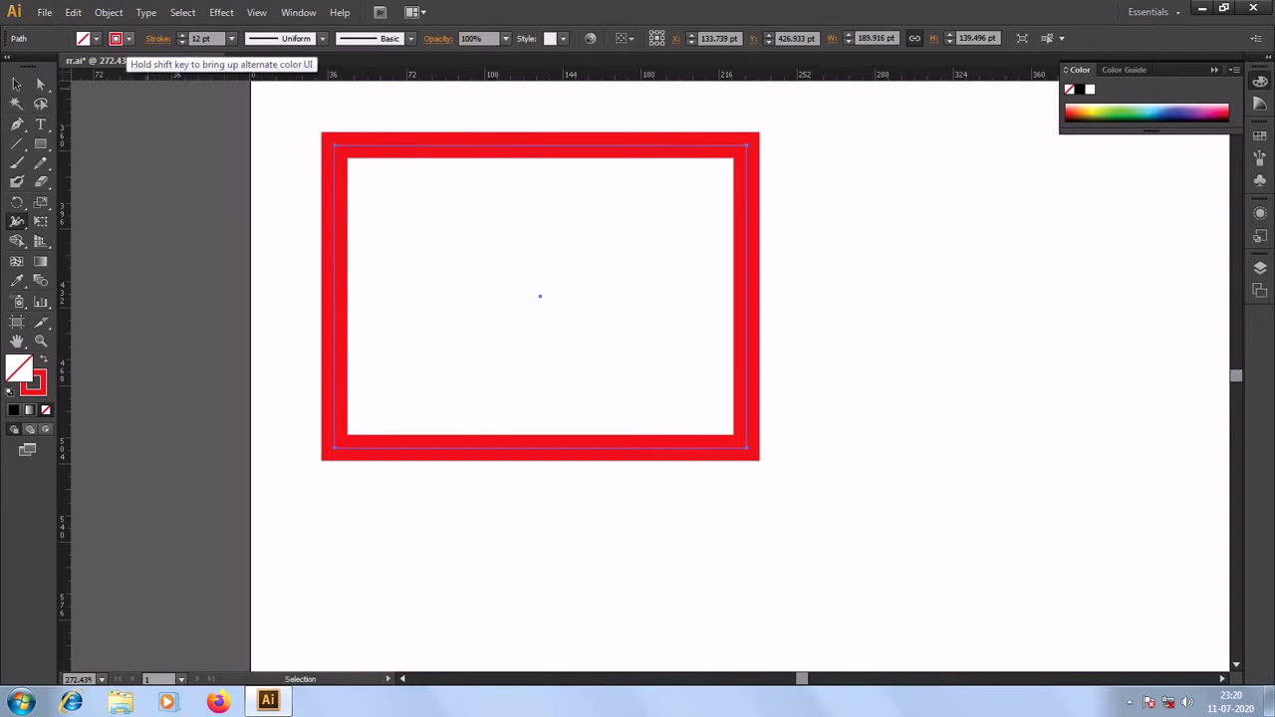
key("Up")
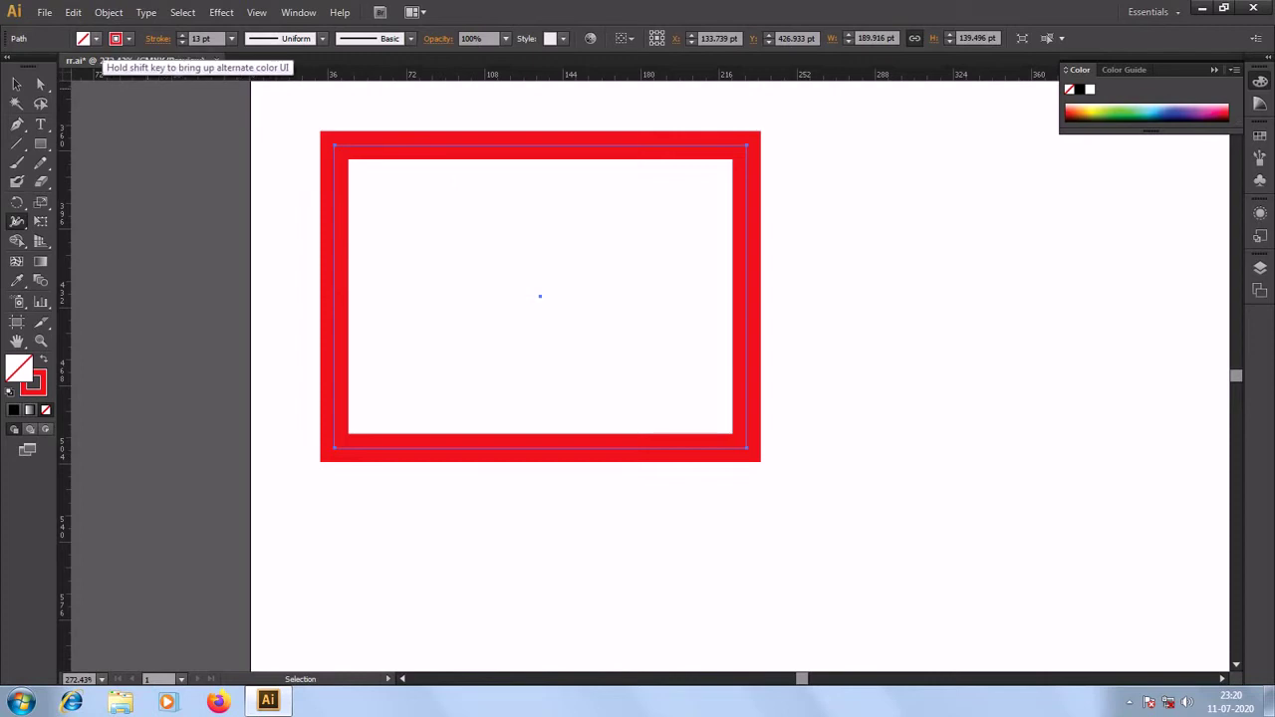
left_click(115, 38)
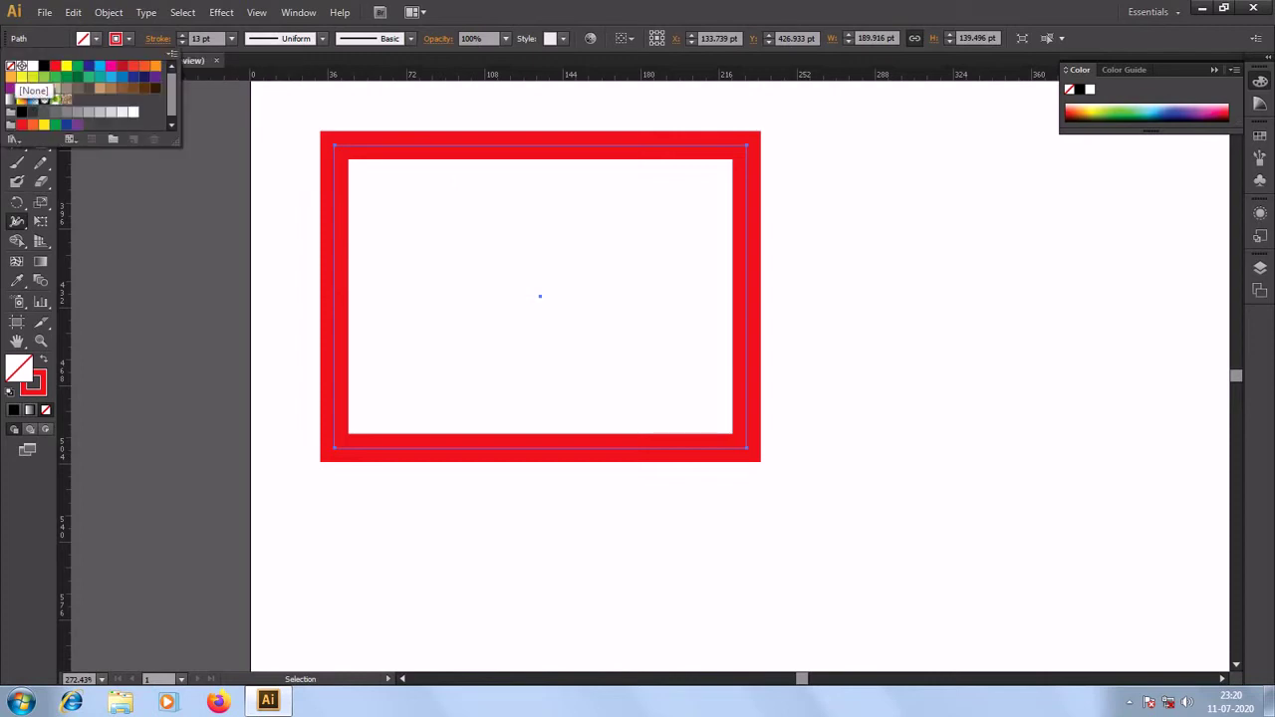
left_click(17, 85)
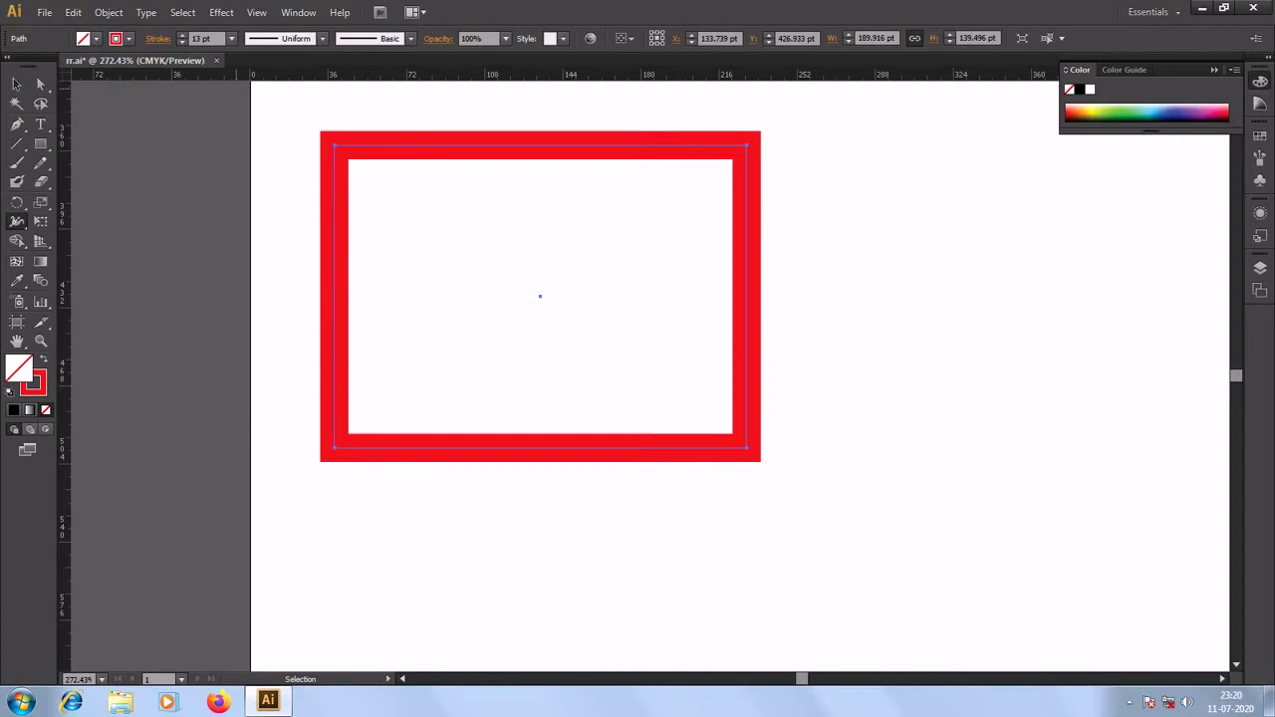
left_click(17, 84)
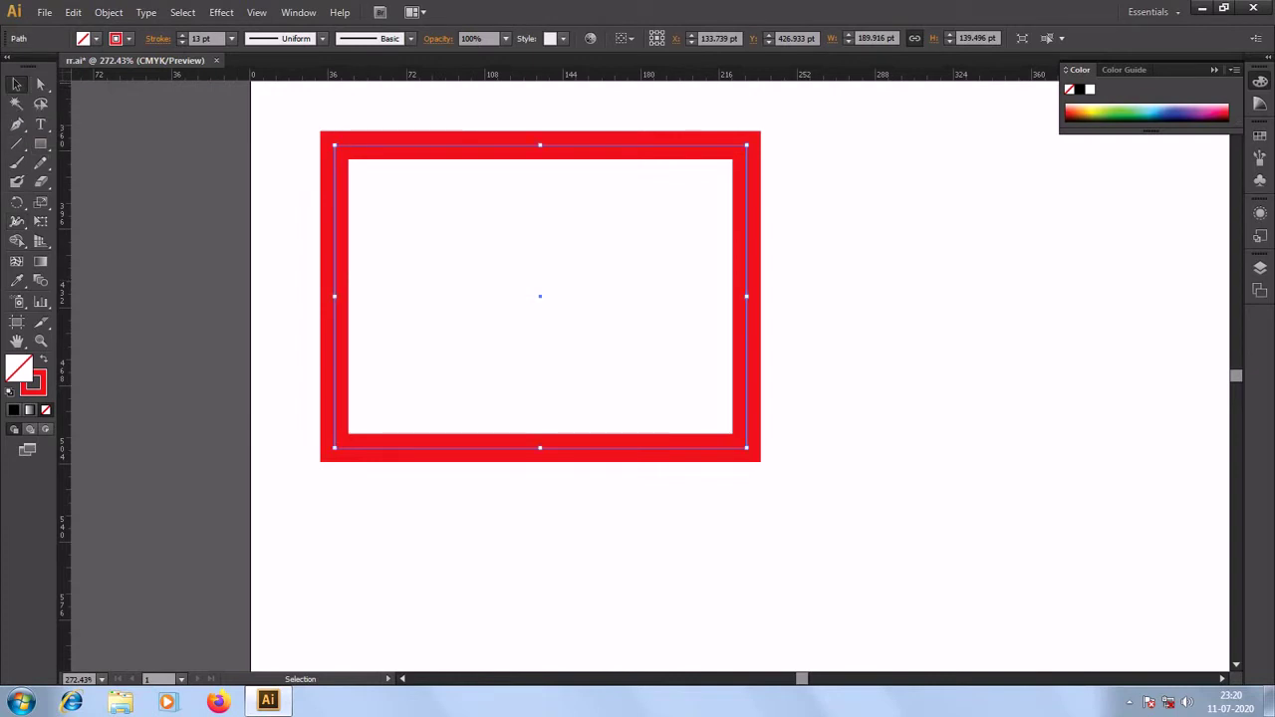
left_click(182, 42)
left_click(182, 42)
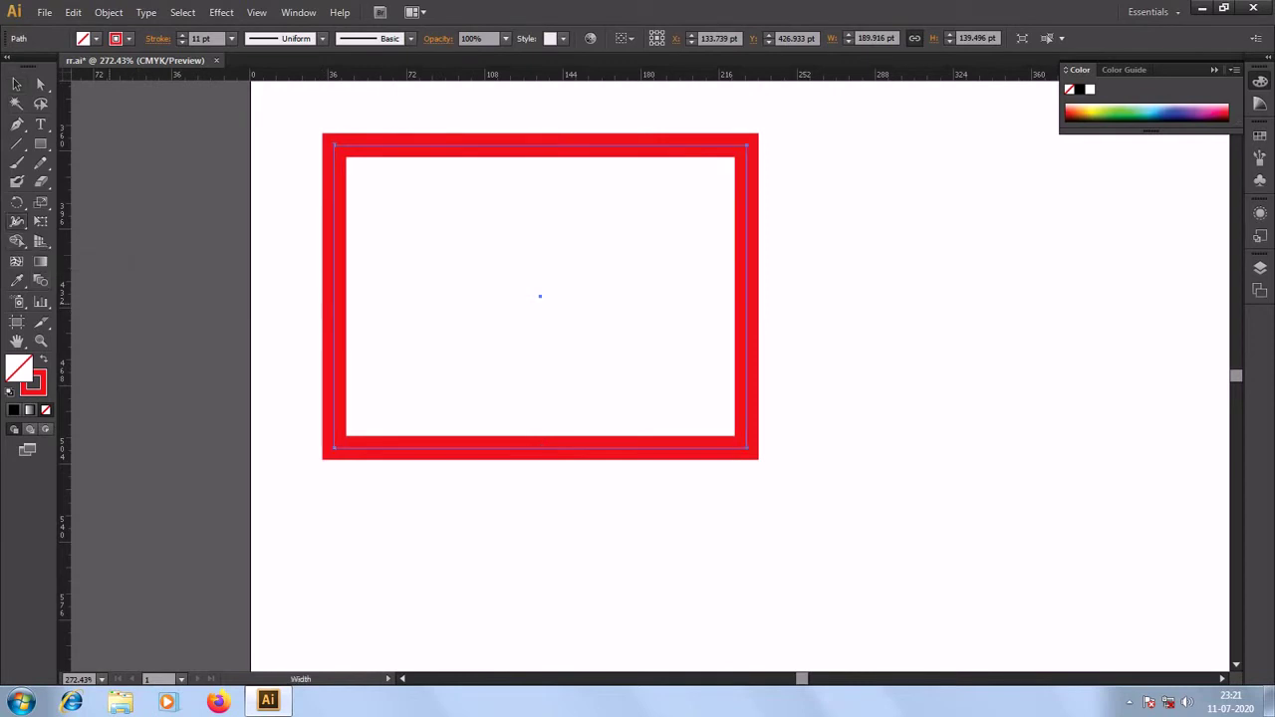
- Add width points on the frame's left, right, top and bottom strokes, bulging the left side
left_click_drag(17, 222, 64, 219)
mouse_move(337, 245)
left_mouse_down()
mouse_move(371, 246)
mouse_move(337, 248)
left_mouse_up()
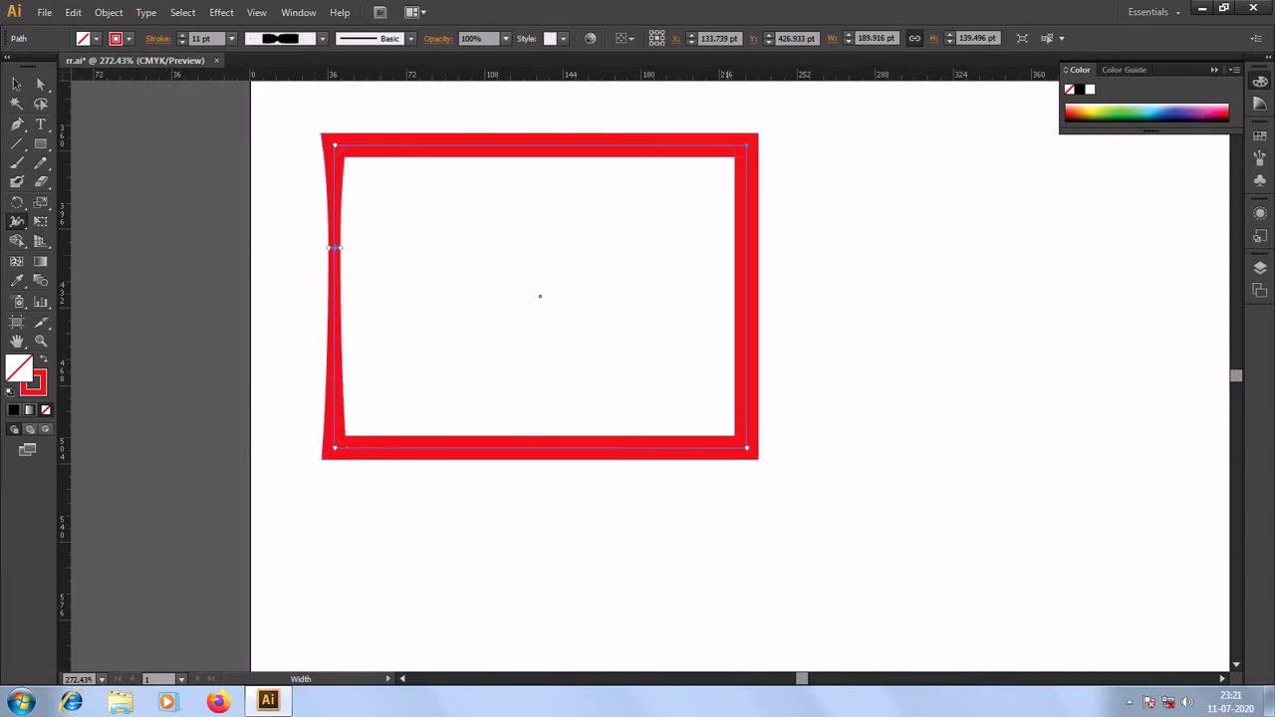
left_click_drag(758, 284, 747, 284)
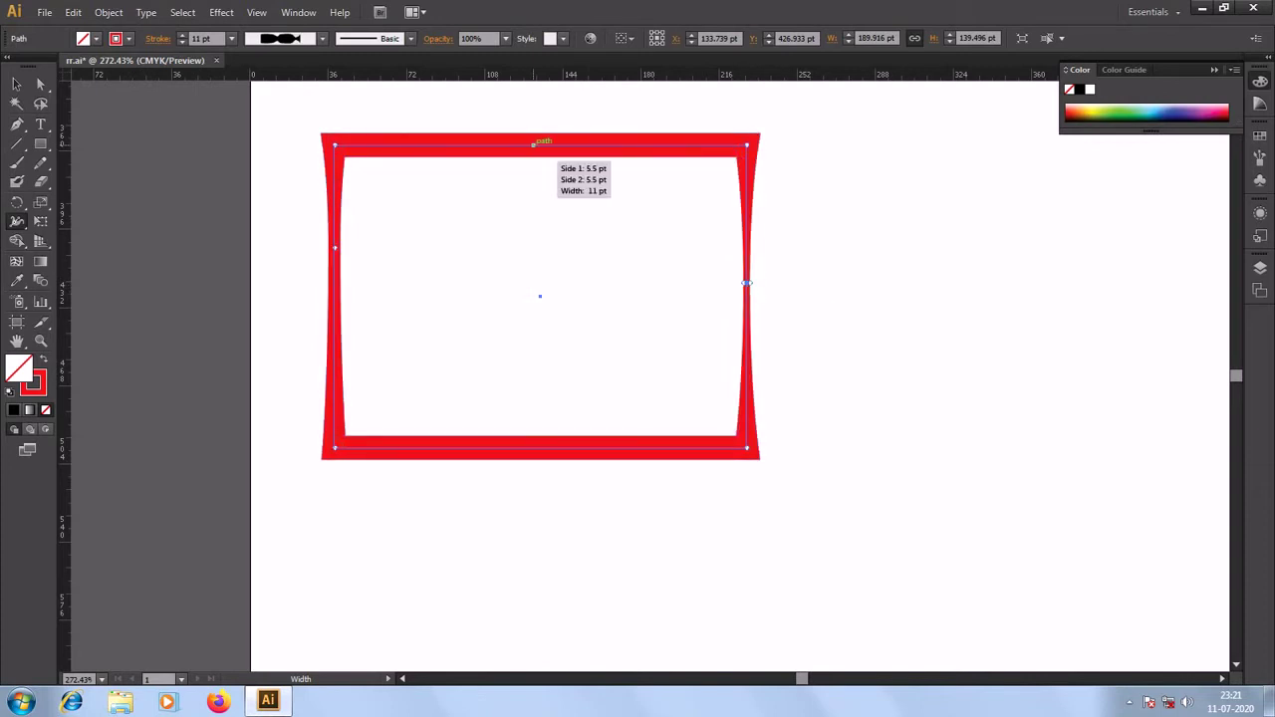
left_click_drag(534, 143, 533, 145)
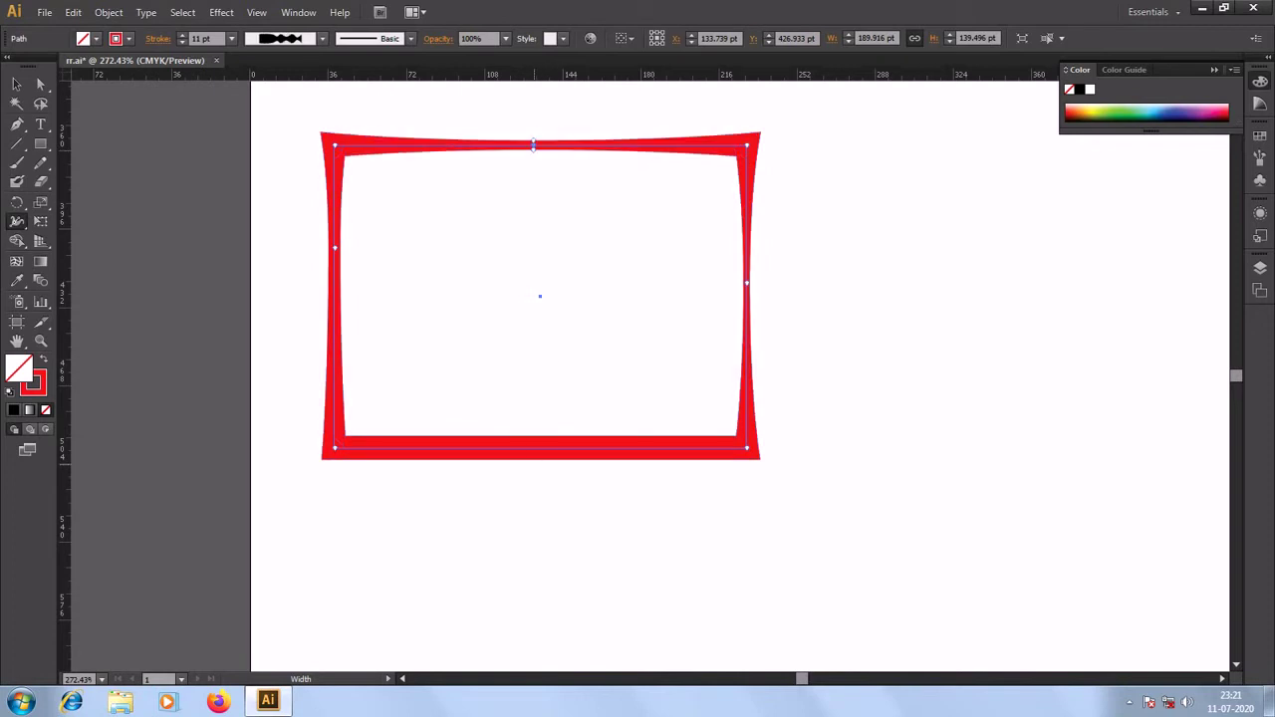
left_click_drag(533, 442, 533, 448)
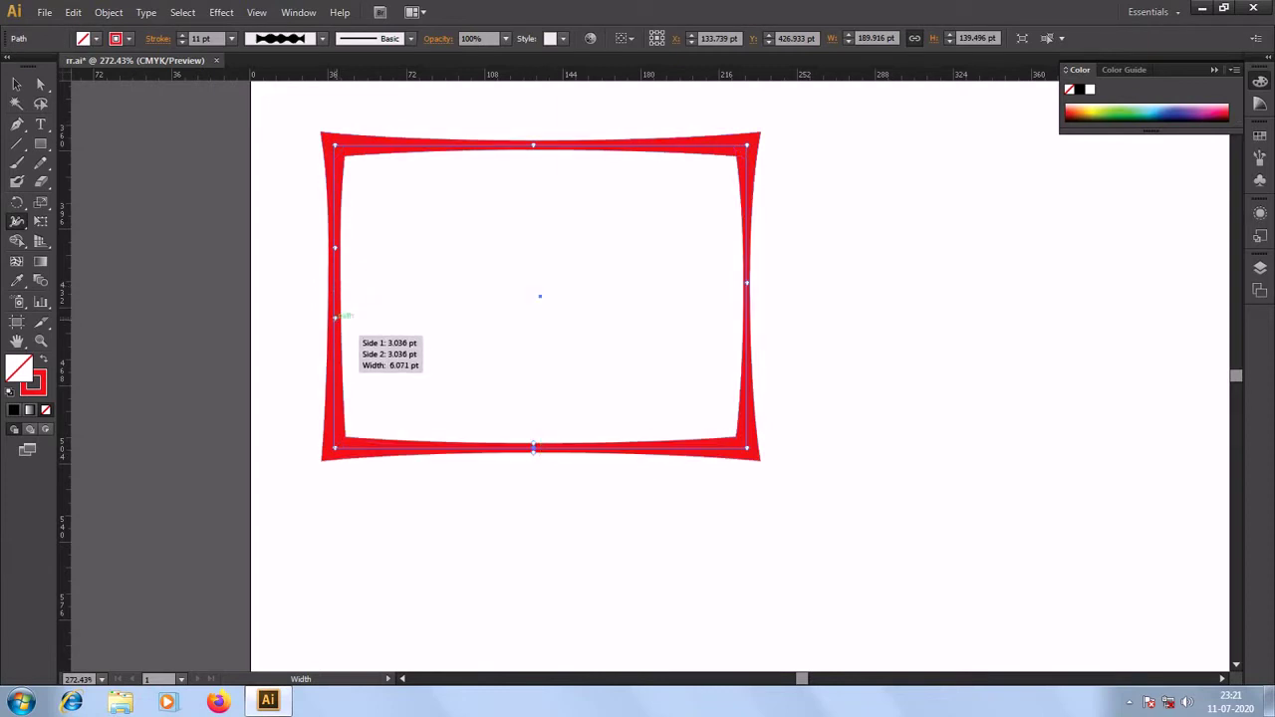
left_click_drag(336, 317, 361, 317)
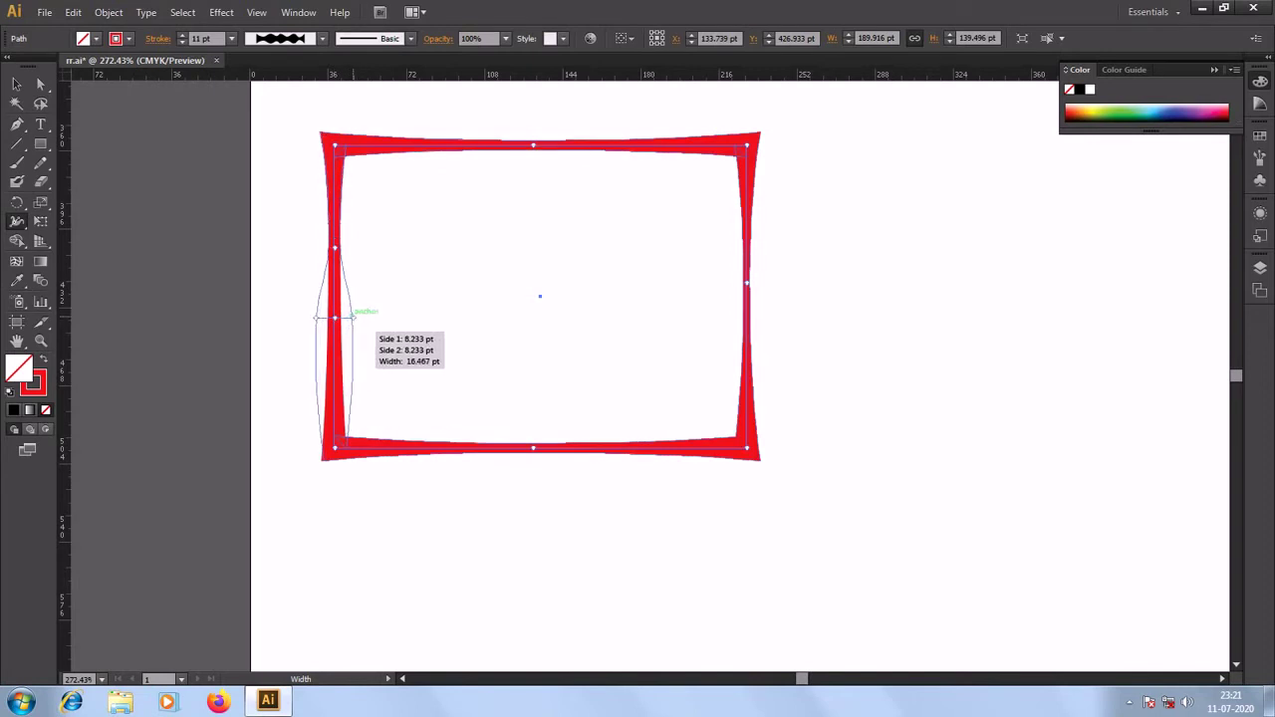
left_click_drag(361, 316, 353, 317)
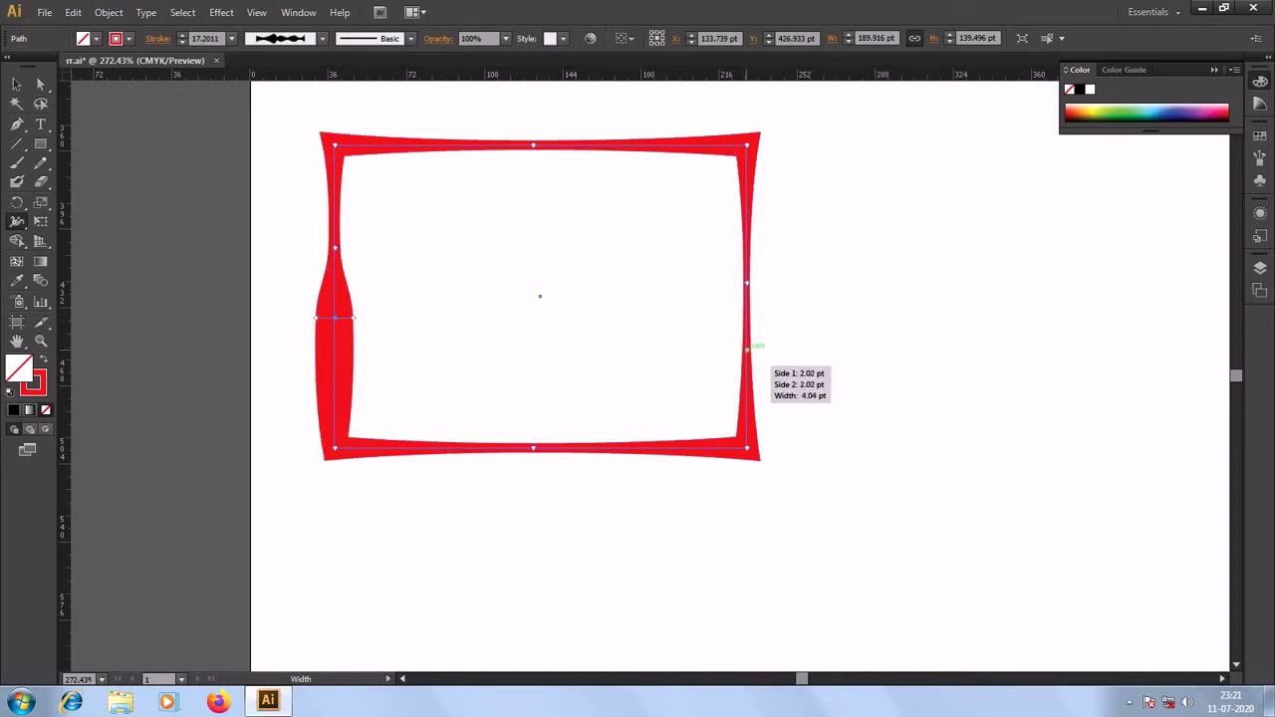
- Swell and narrow the right side's stroke and pinch the left below its bulge
left_click_drag(748, 348, 748, 350)
left_click_drag(756, 349, 763, 346)
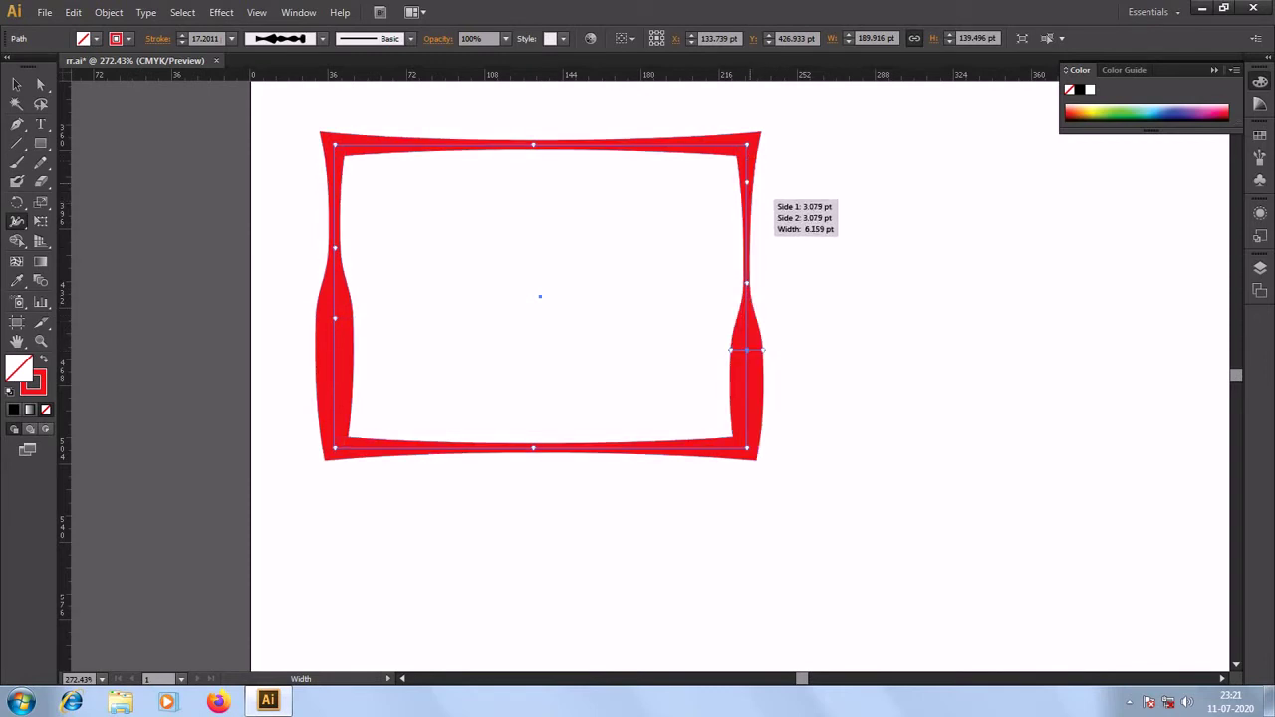
left_click_drag(747, 182, 761, 184)
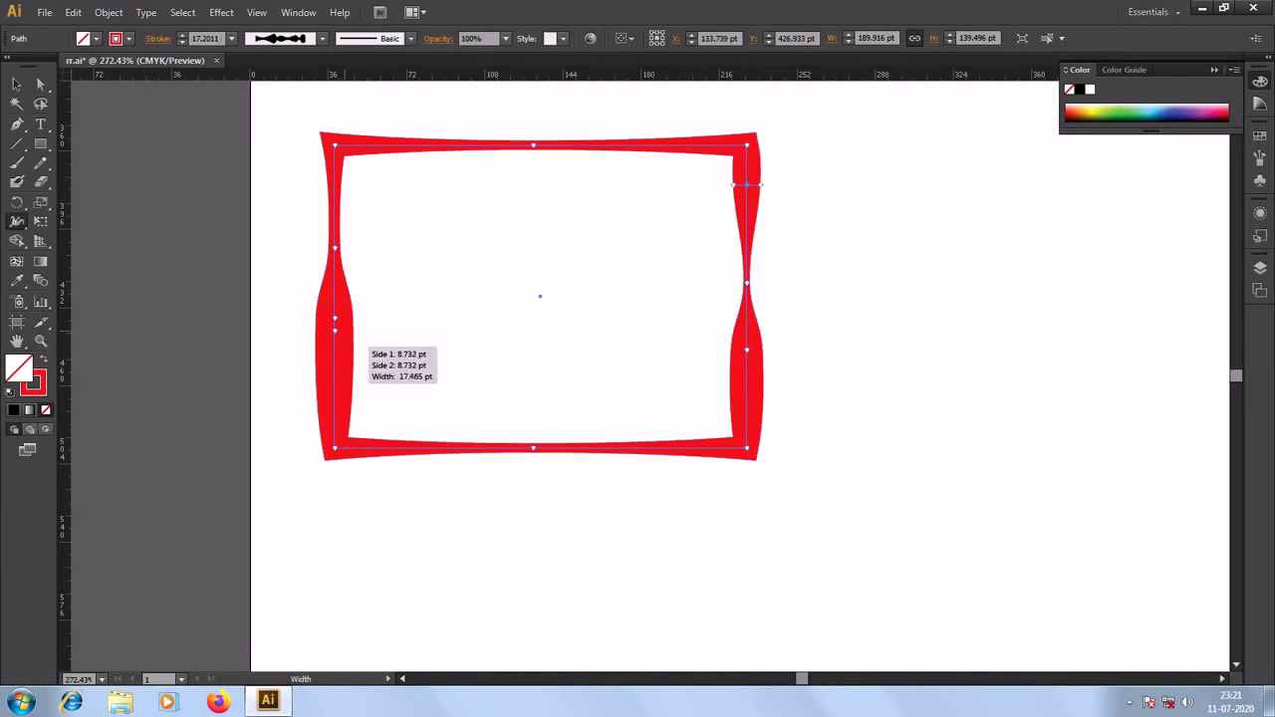
mouse_move(337, 322)
left_mouse_down()
mouse_move(345, 335)
mouse_move(336, 326)
left_mouse_up()
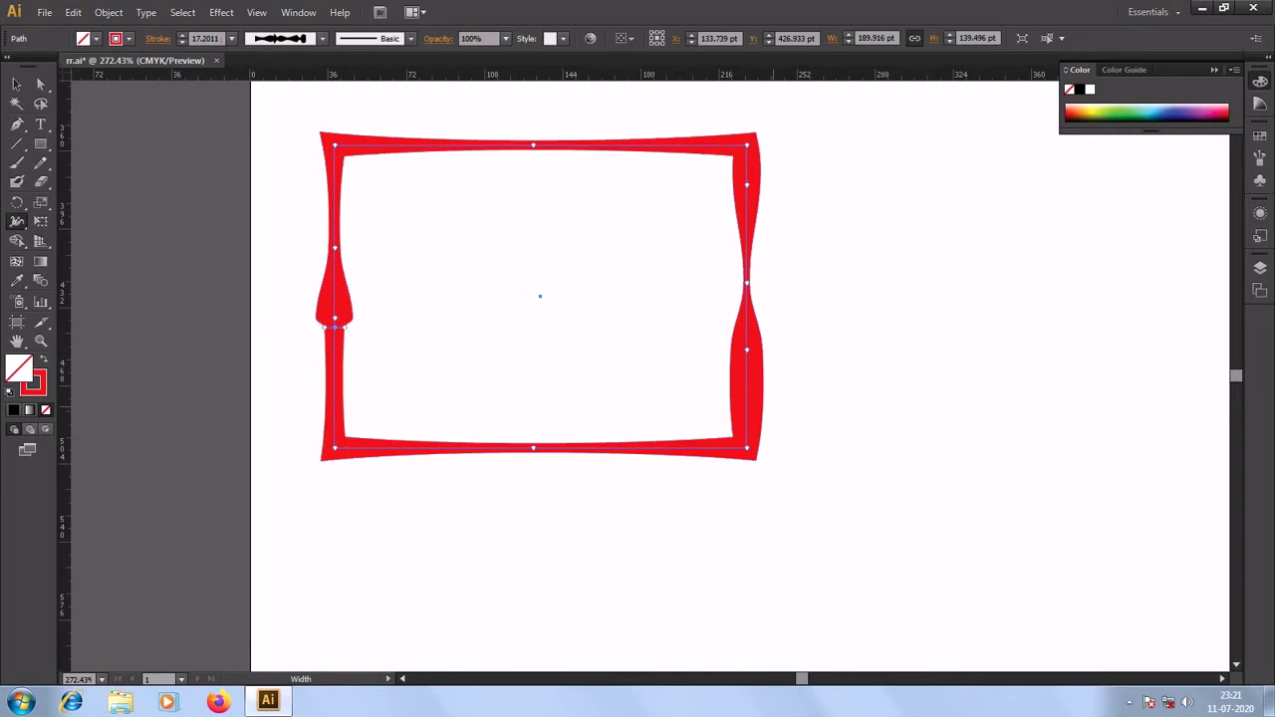
left_click_drag(755, 377, 748, 377)
left_click(17, 85)
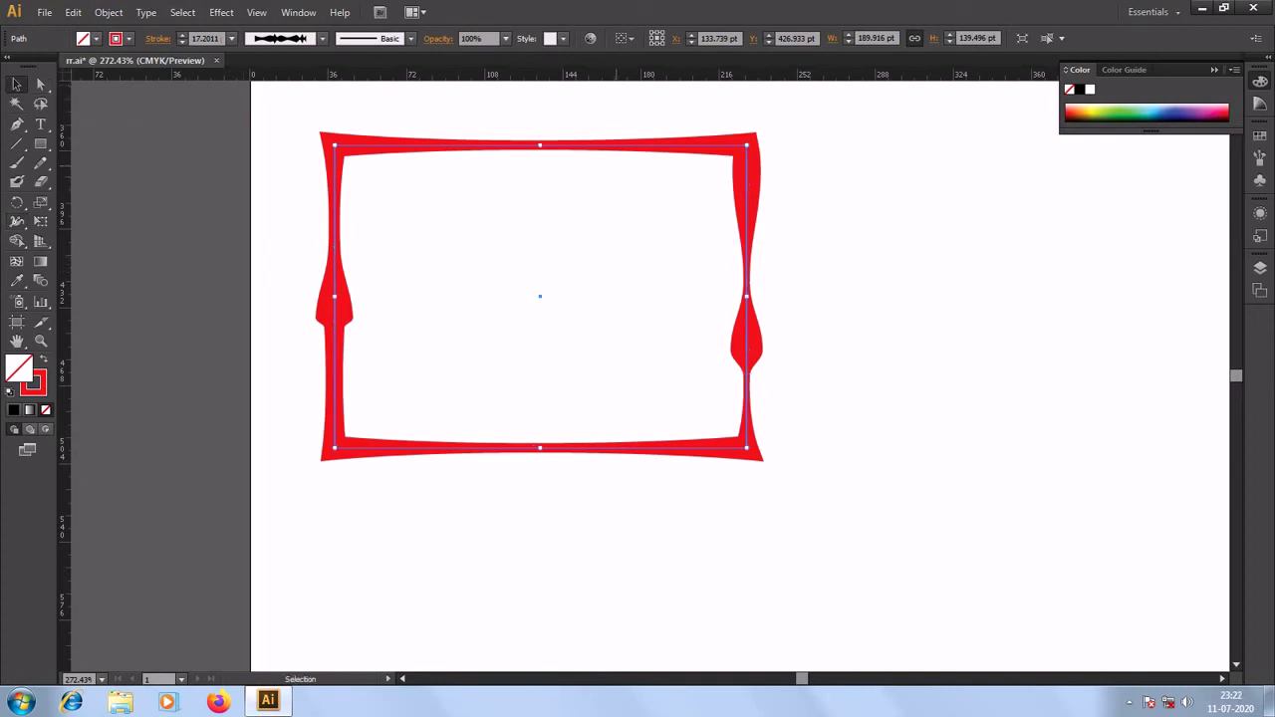
- Add a Tempus Sans ITC letter M right of the frame, no fill, CMYK Red stroke
key("t")
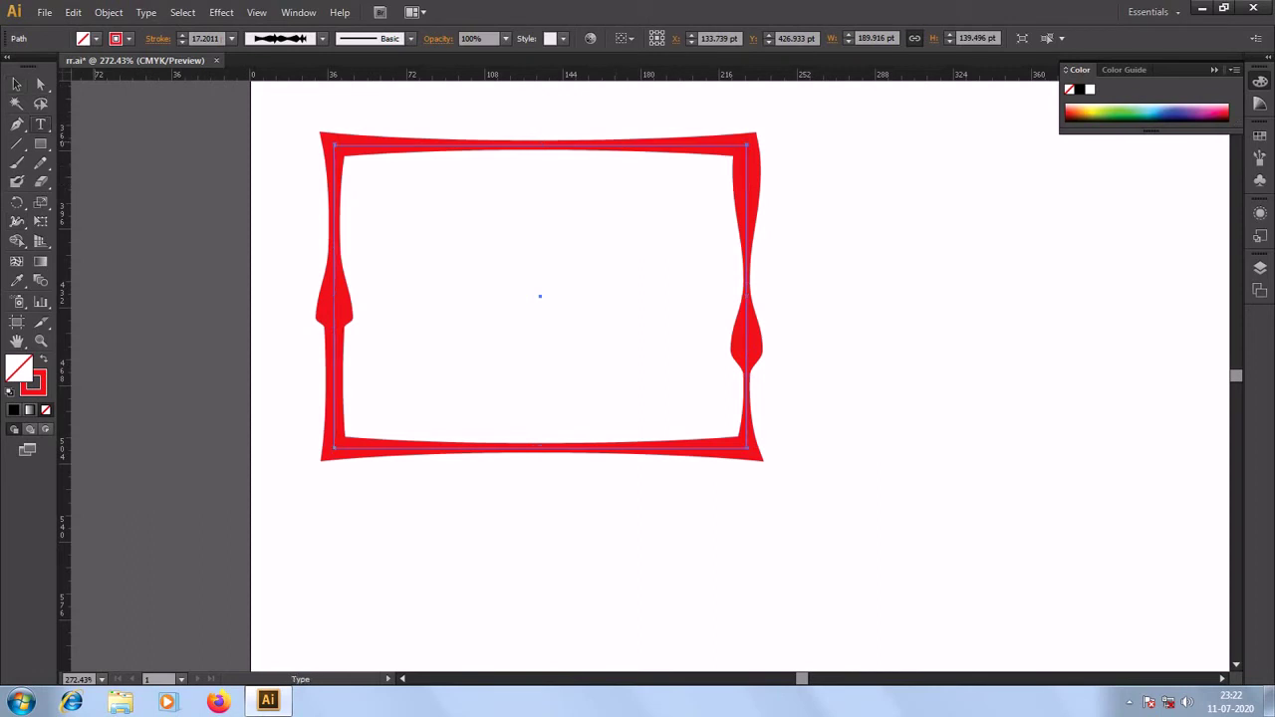
left_click(847, 406)
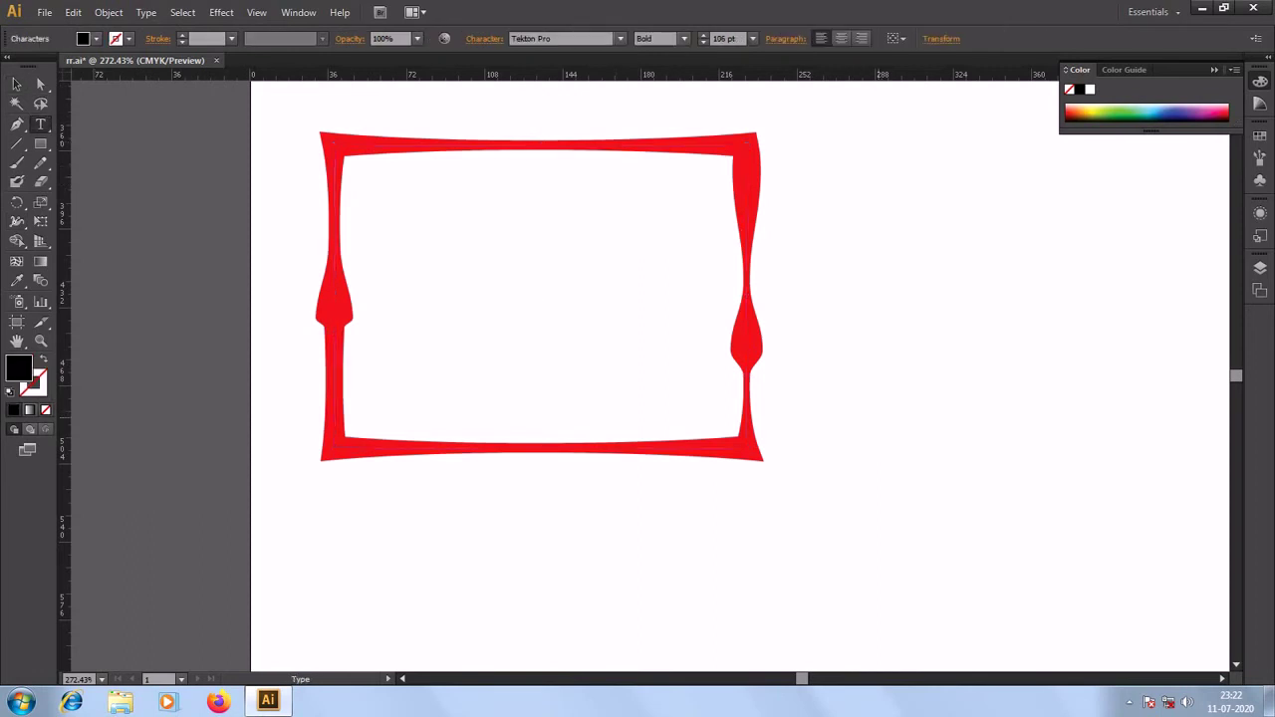
type("M")
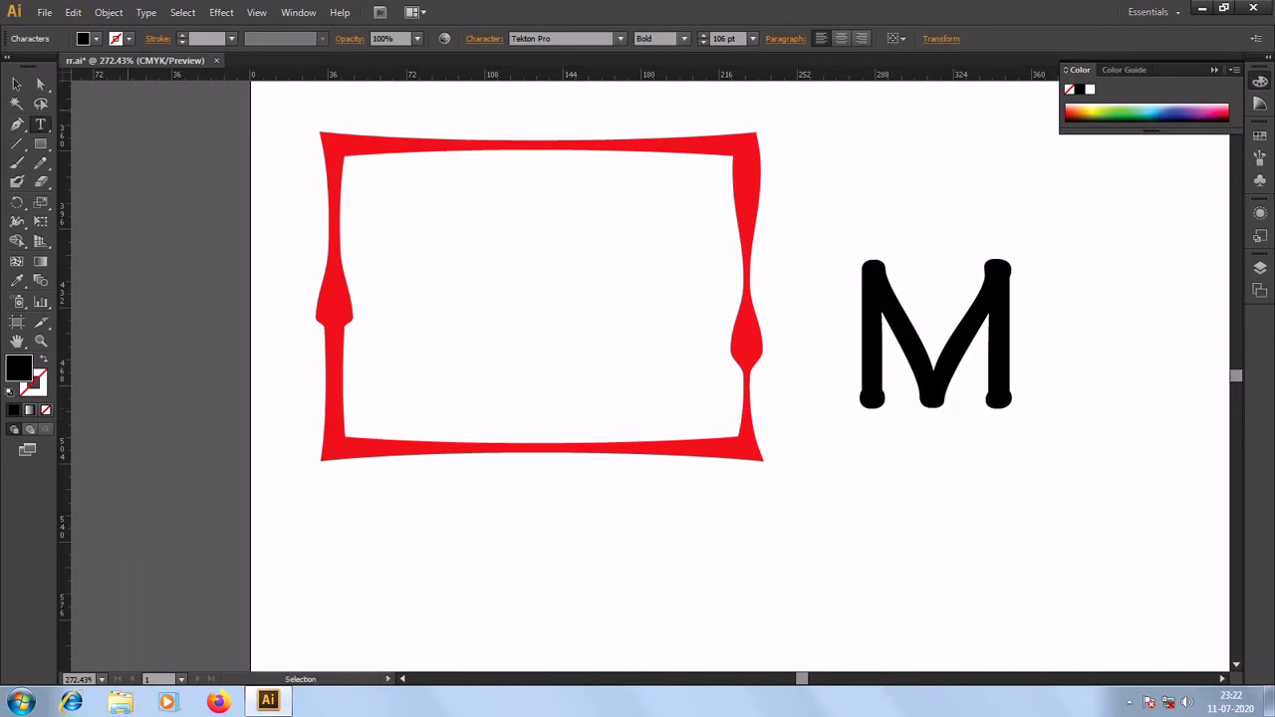
key("ctrl+a")
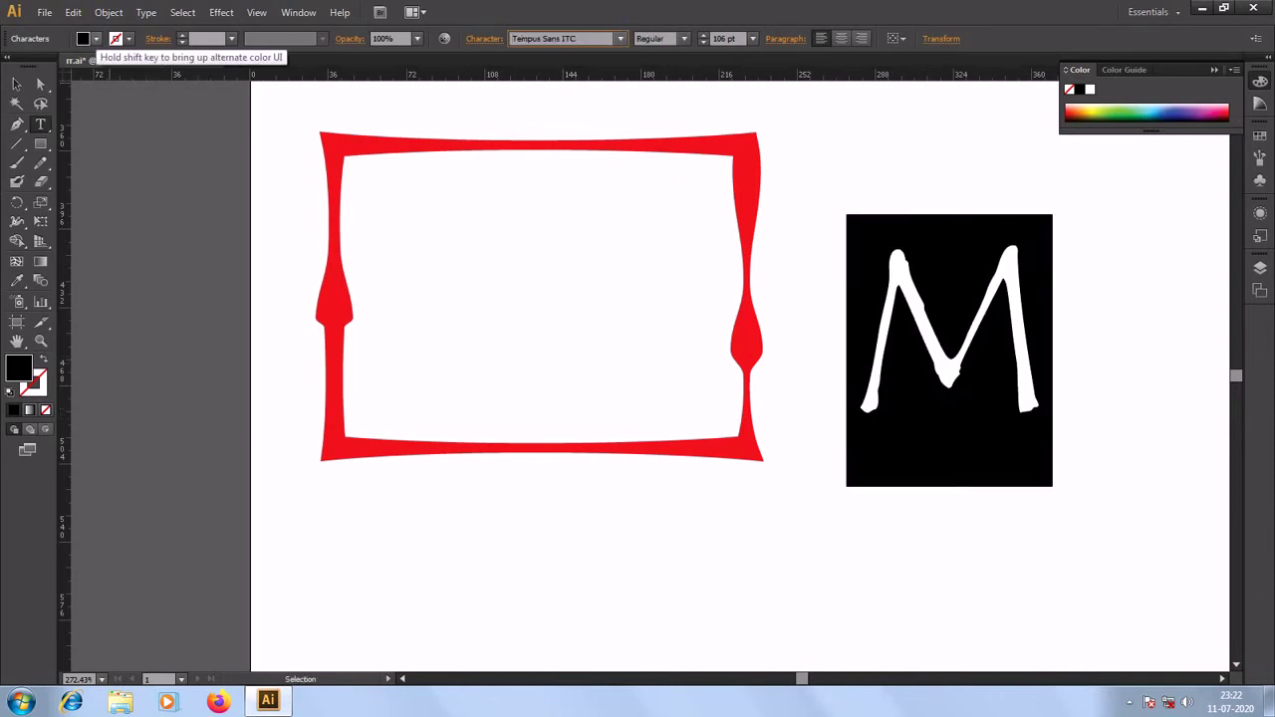
left_click(96, 38)
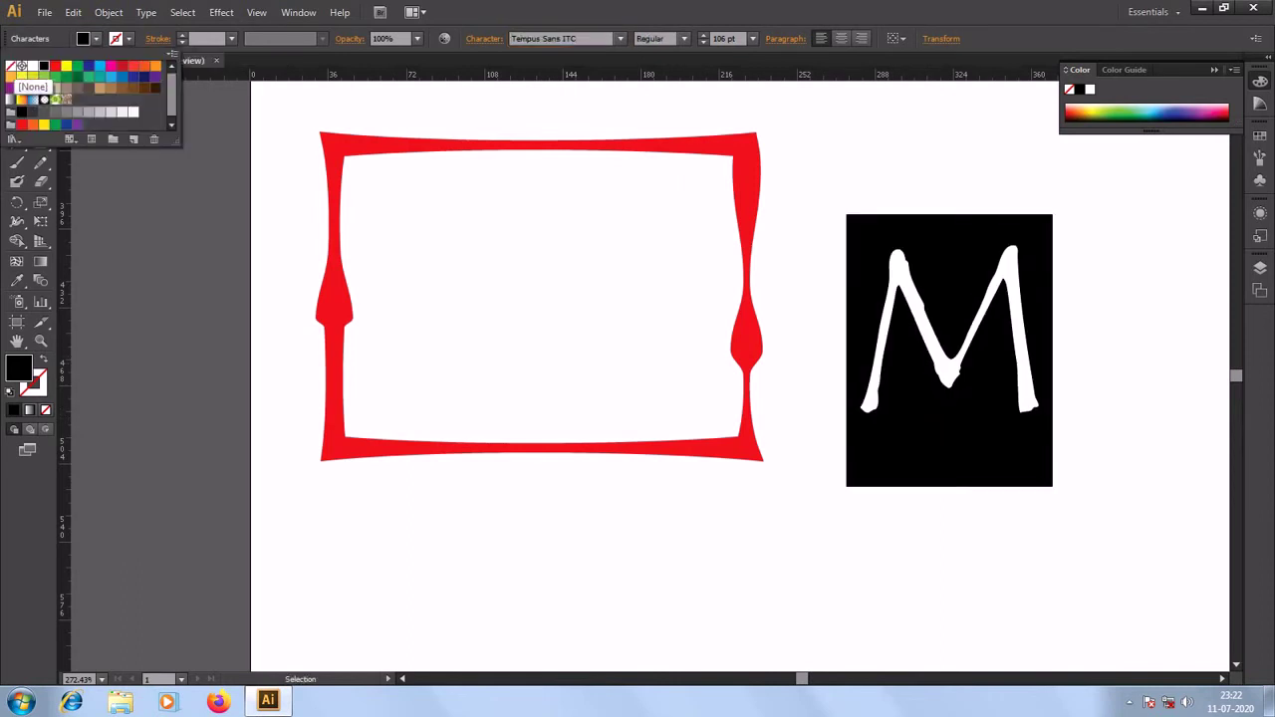
left_click(11, 67)
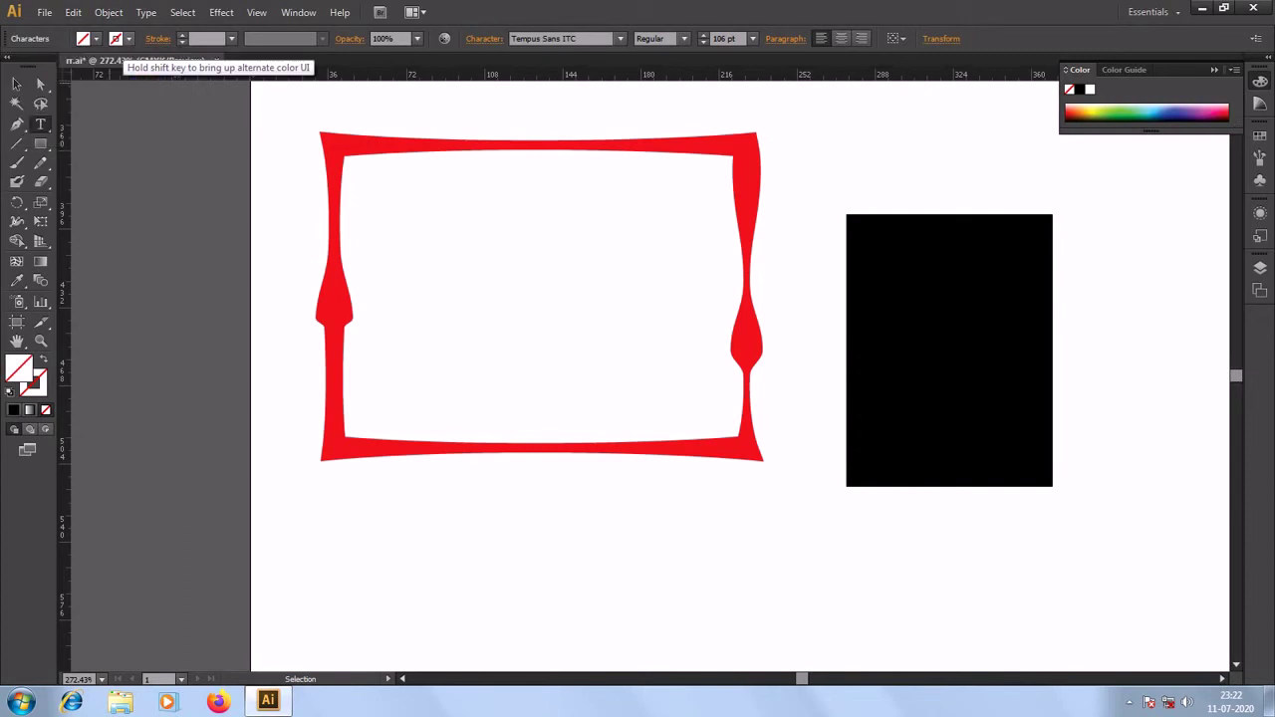
left_click(129, 38)
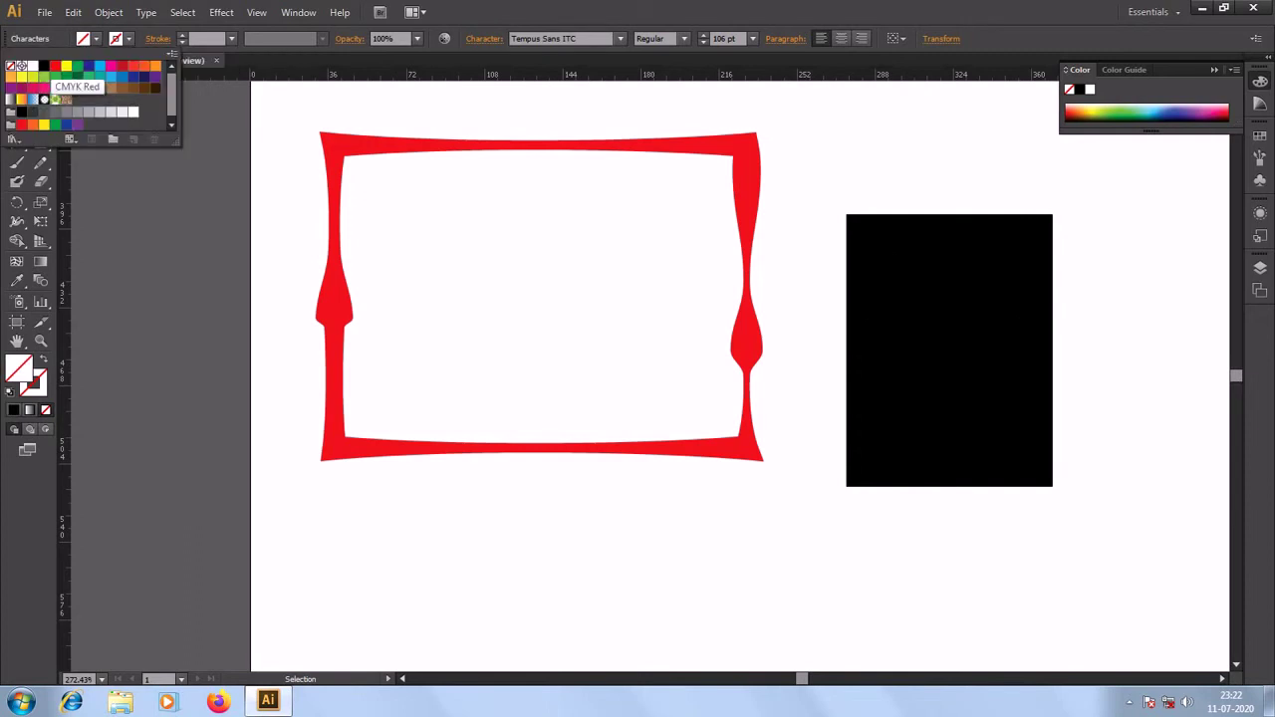
left_click(55, 66)
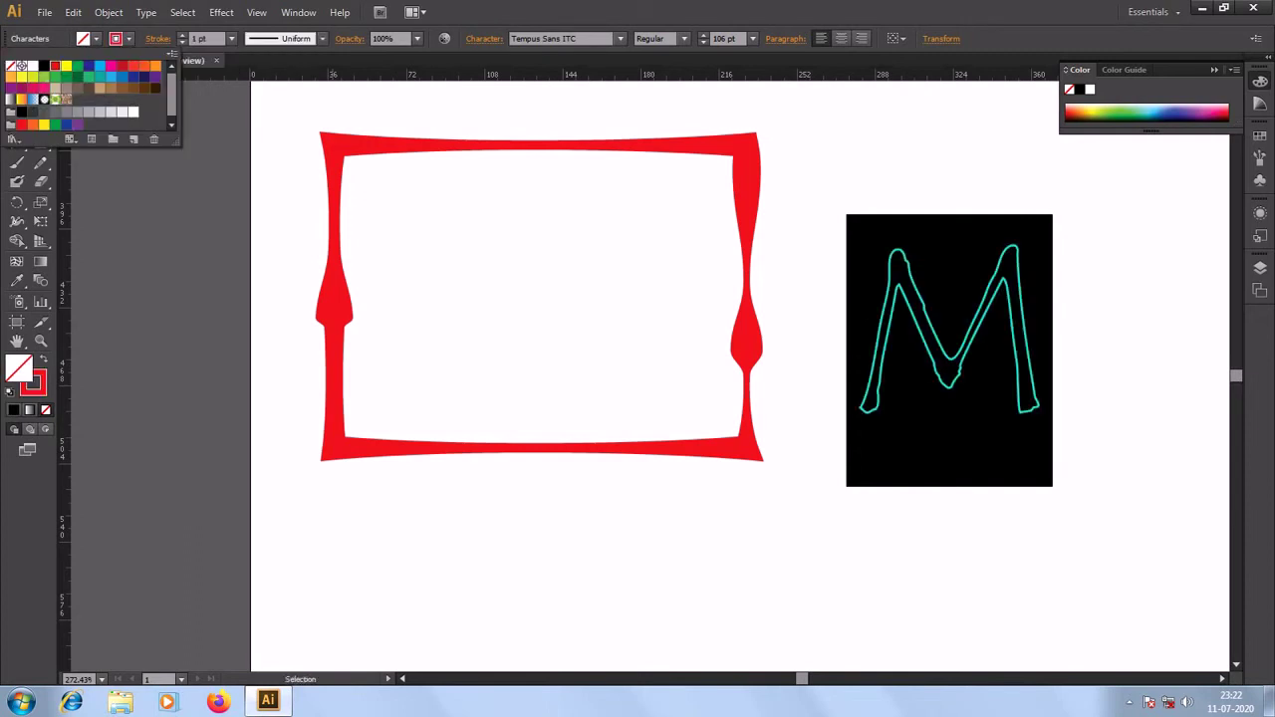
key("Escape")
key("Escape")
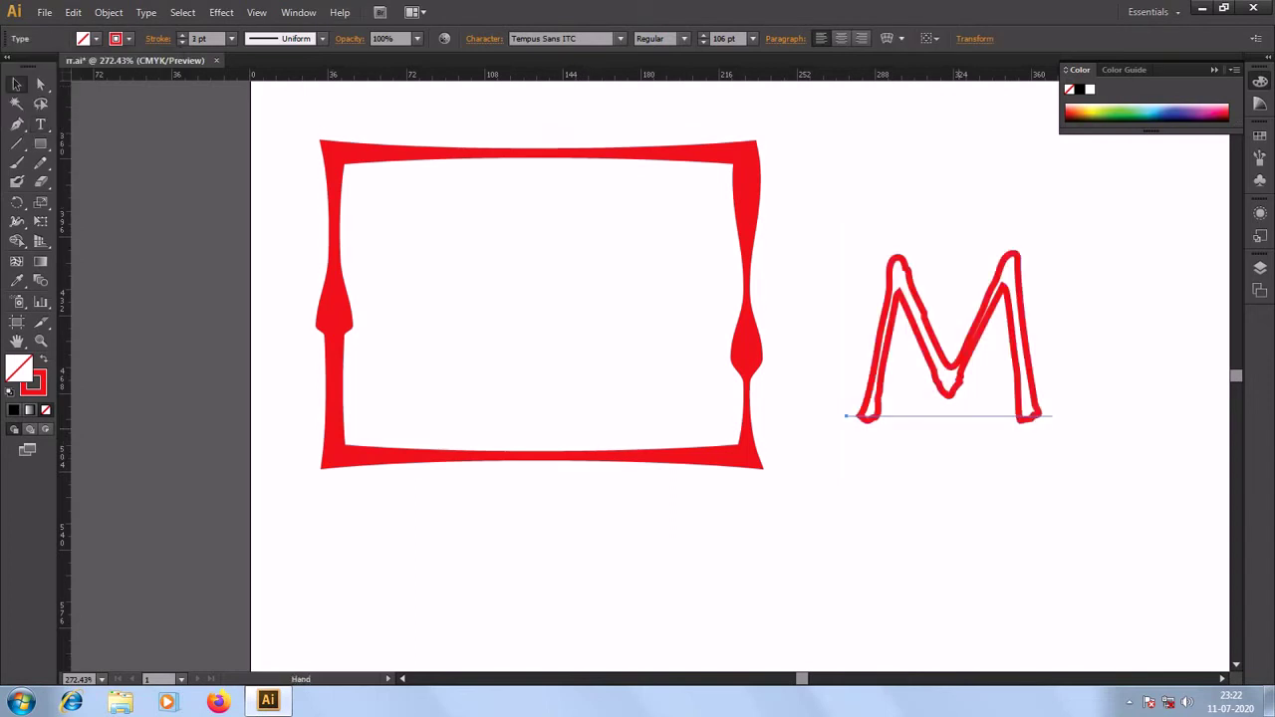
- Nudge the M into place and expand it to outlines with Object > Expand
left_click_drag(947, 339, 598, 331)
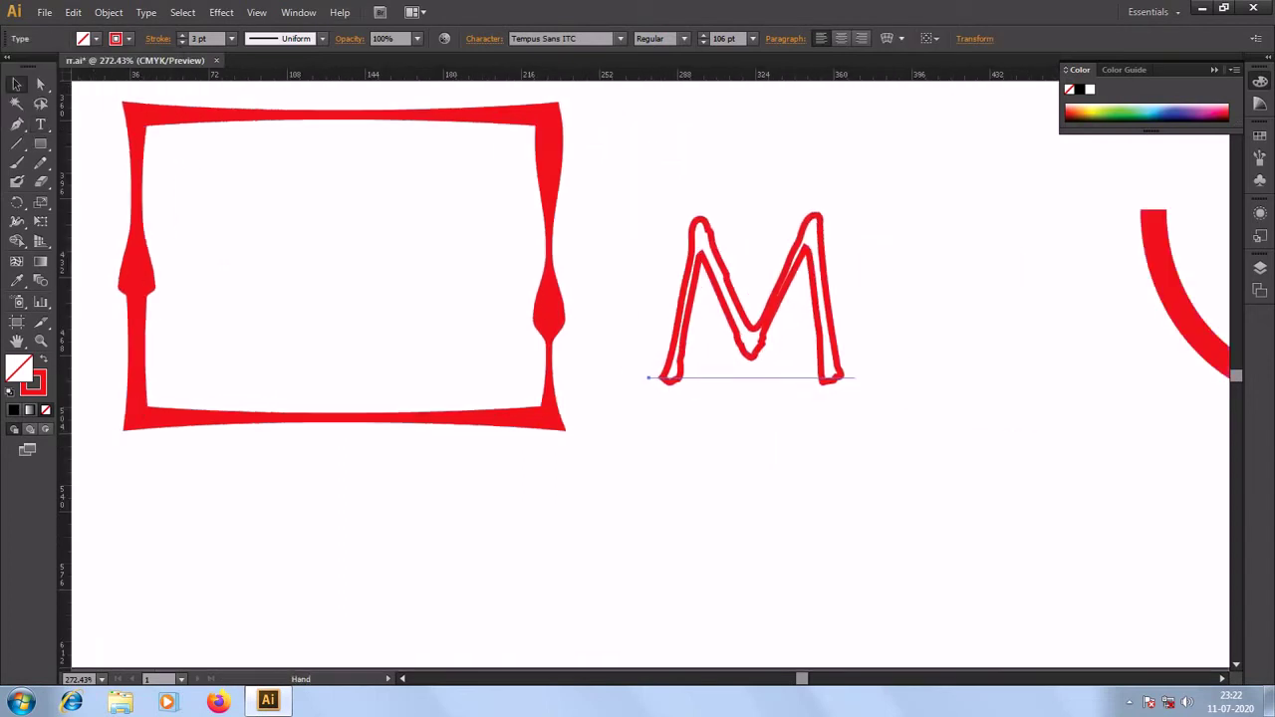
left_click_drag(687, 407, 719, 420)
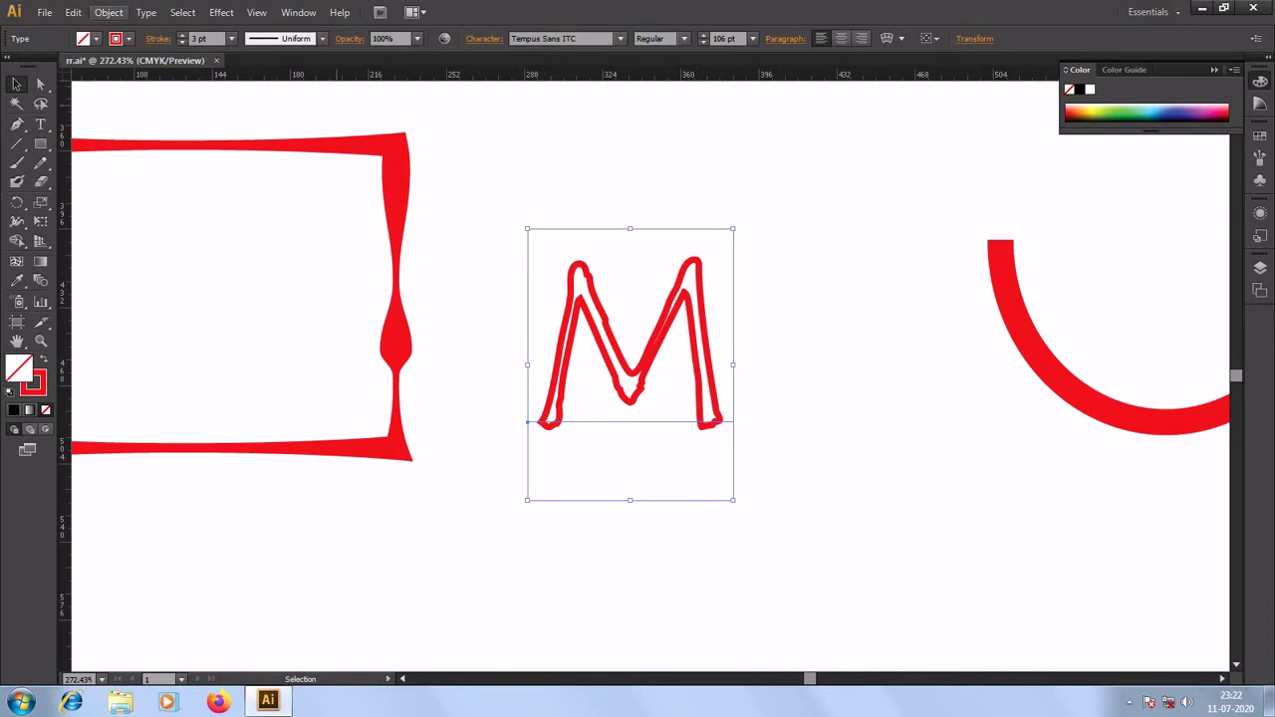
left_click(109, 12)
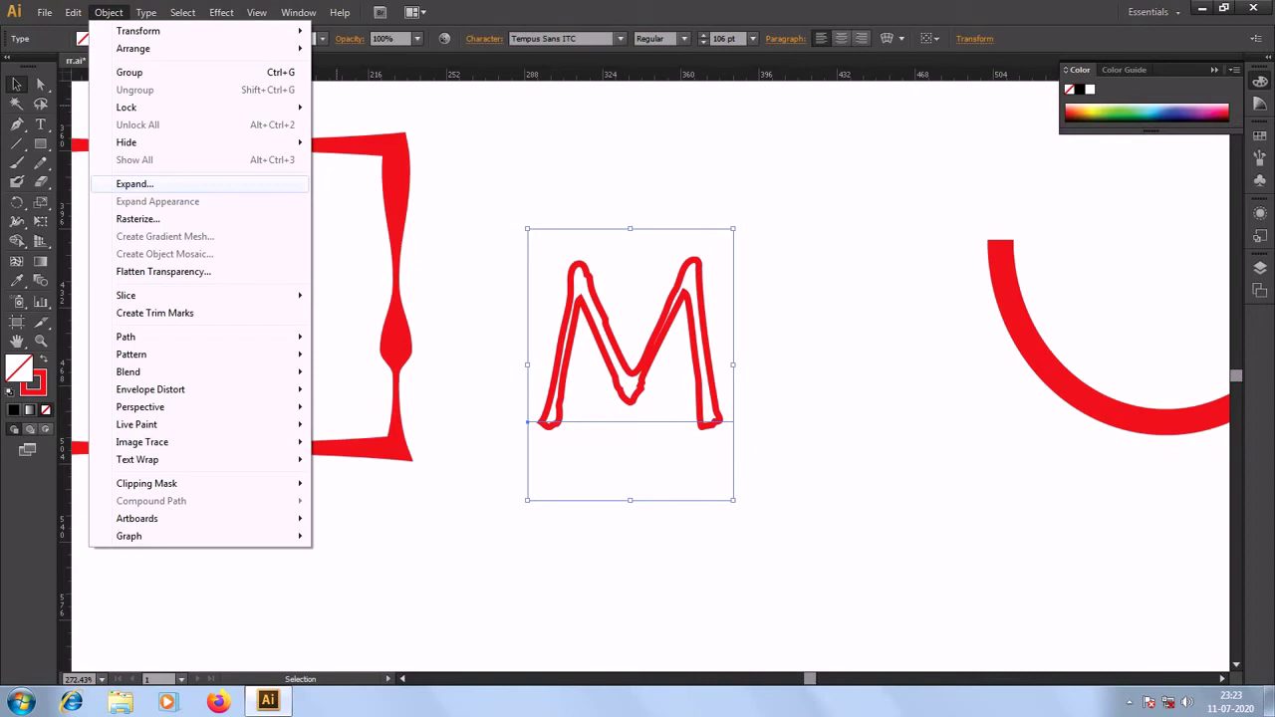
left_click(134, 183)
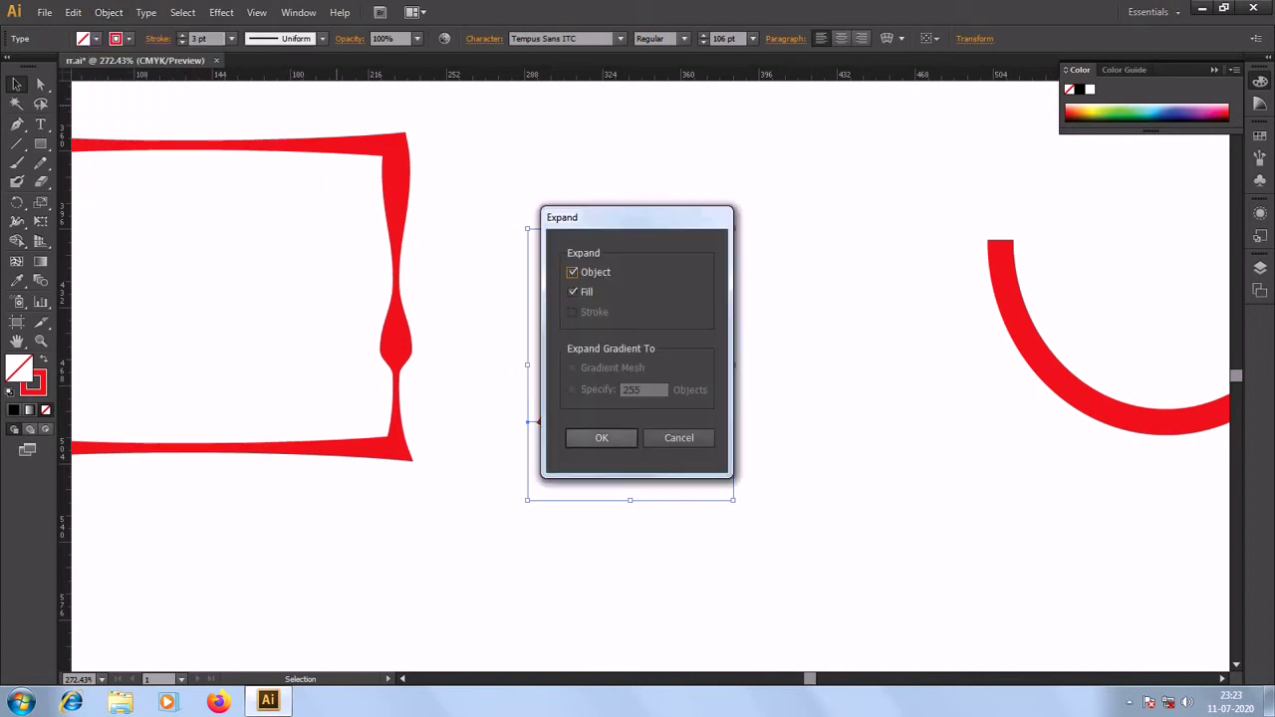
key("Tab")
key("Tab")
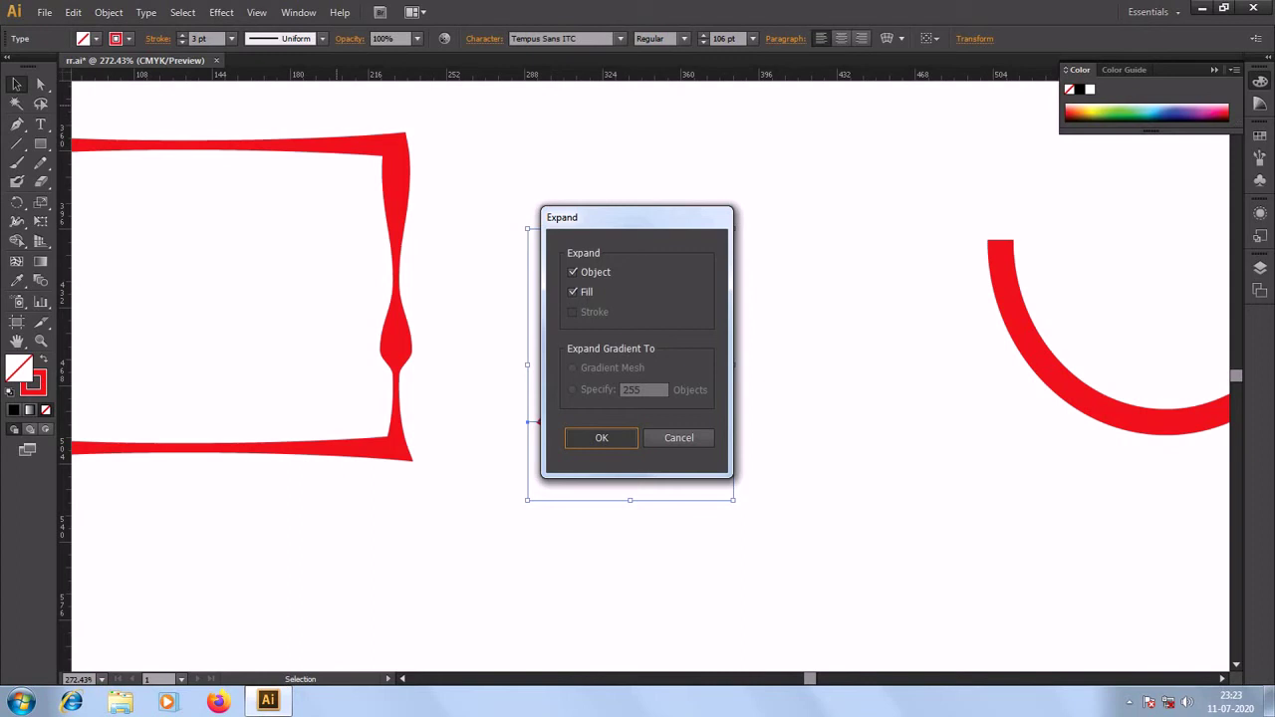
key("Return")
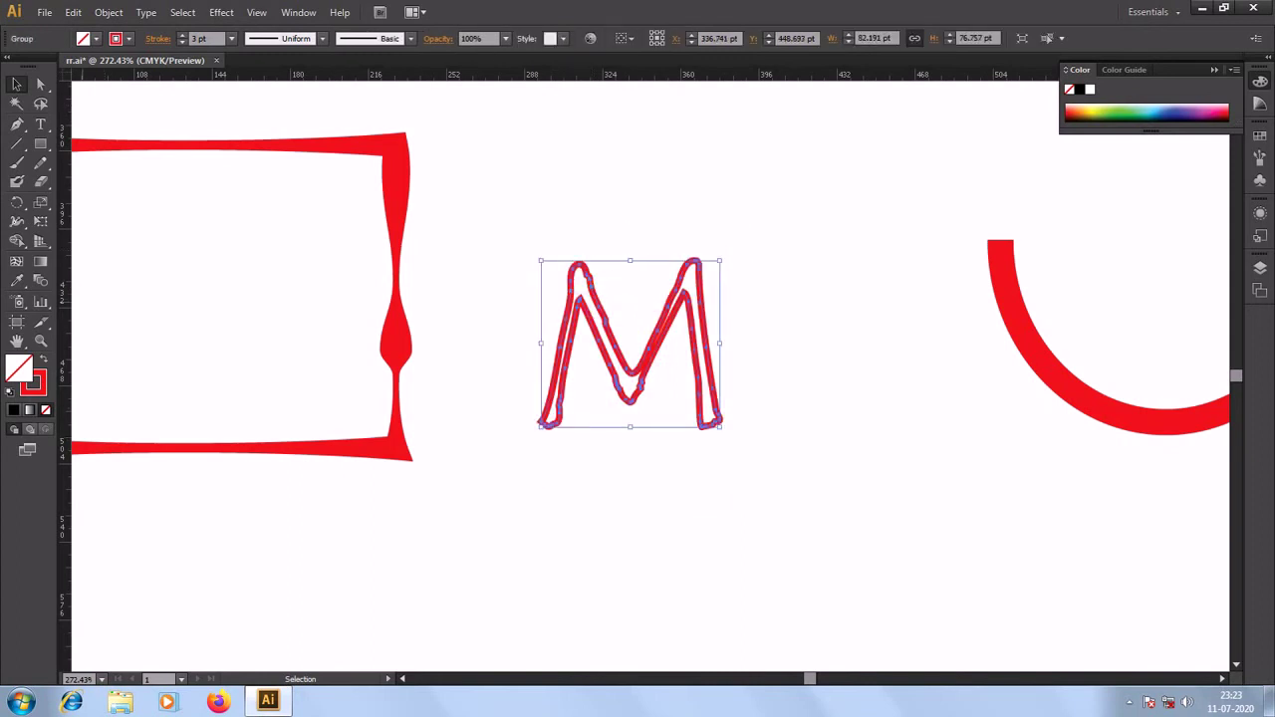
- Widen the M's right-leg stroke with the Width Tool, undoing the middle valley taper
key("z")
left_click_drag(524, 234, 881, 510)
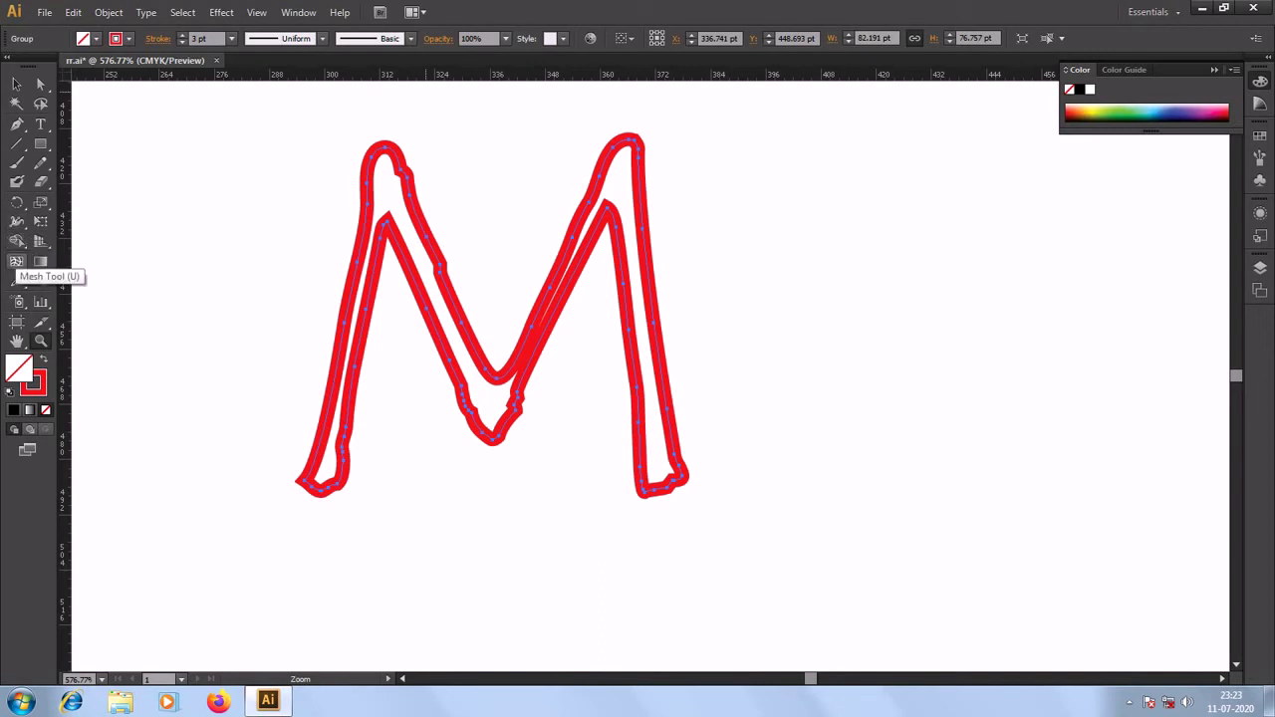
left_click(17, 241)
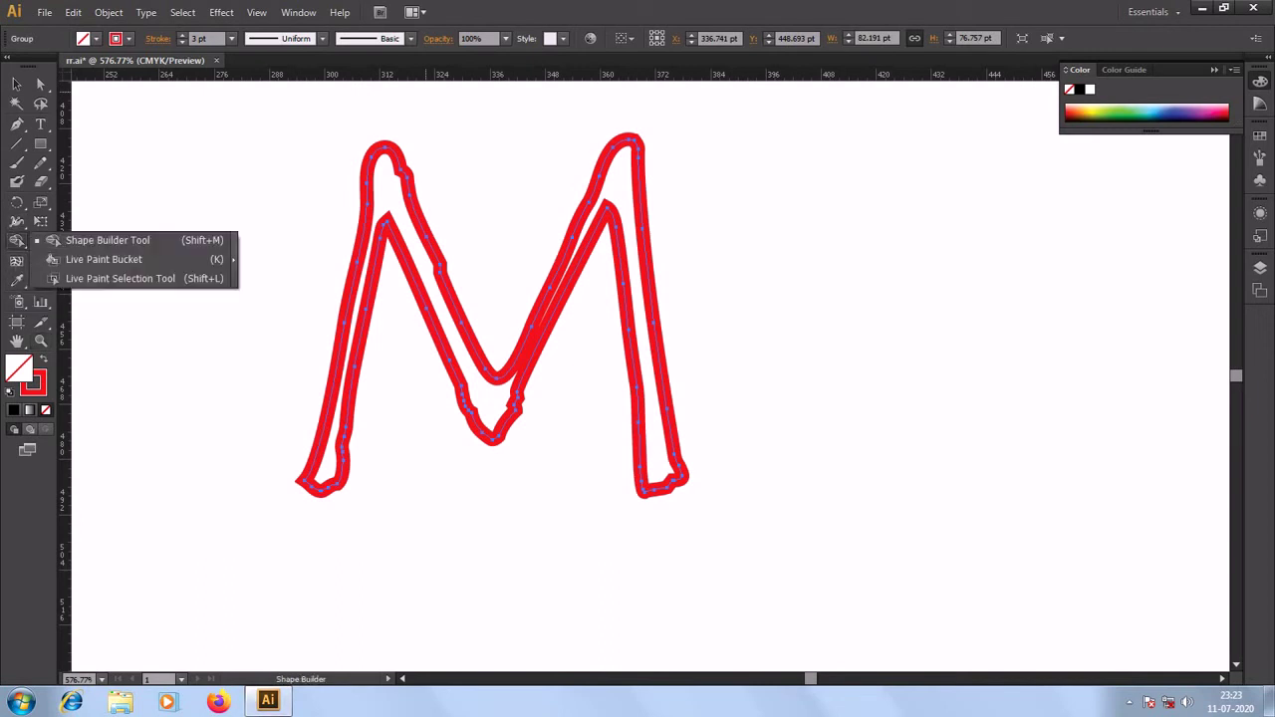
left_click(17, 221)
mouse_move(605, 207)
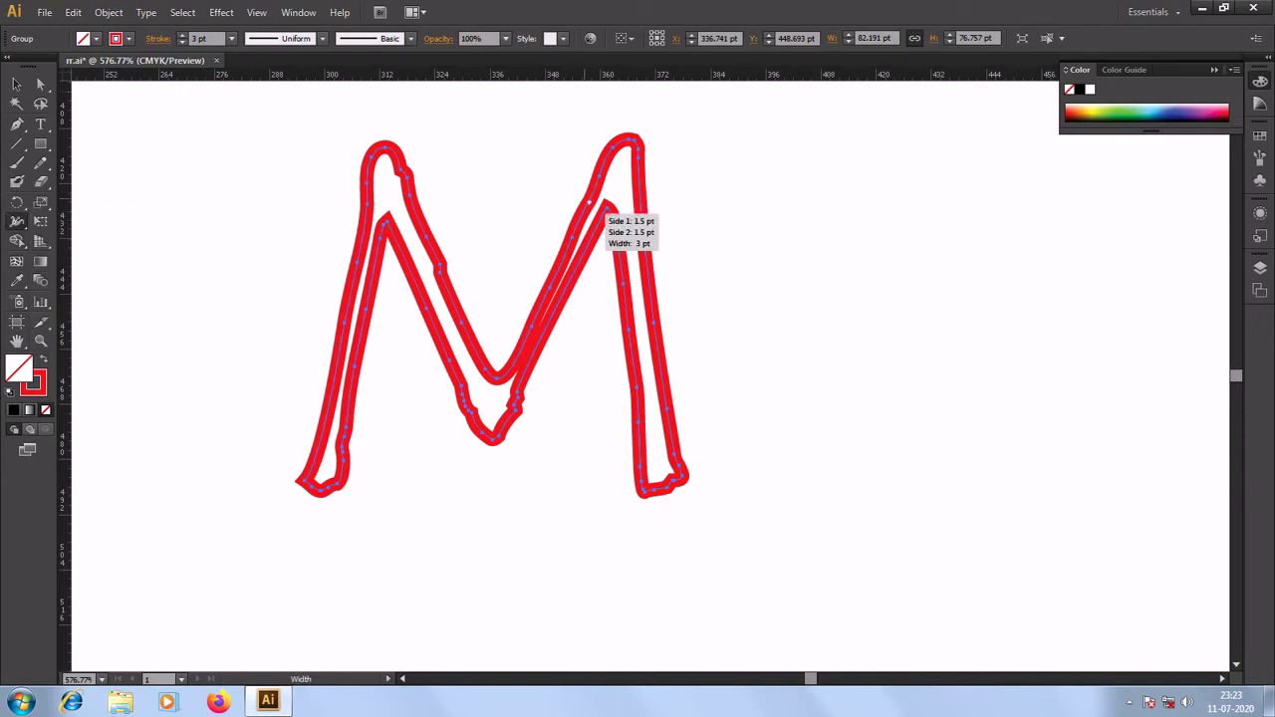
mouse_move(643, 228)
left_mouse_down()
mouse_move(655, 227)
mouse_move(642, 228)
left_mouse_up()
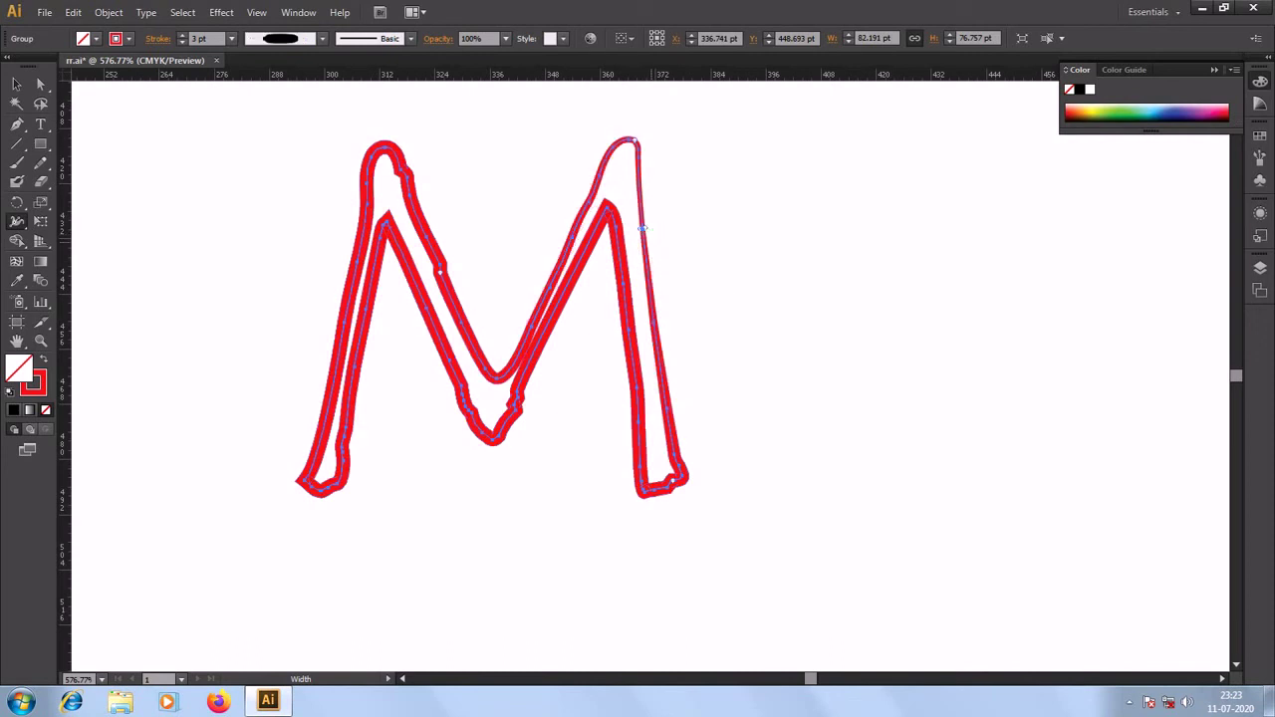
left_click_drag(643, 228, 649, 226)
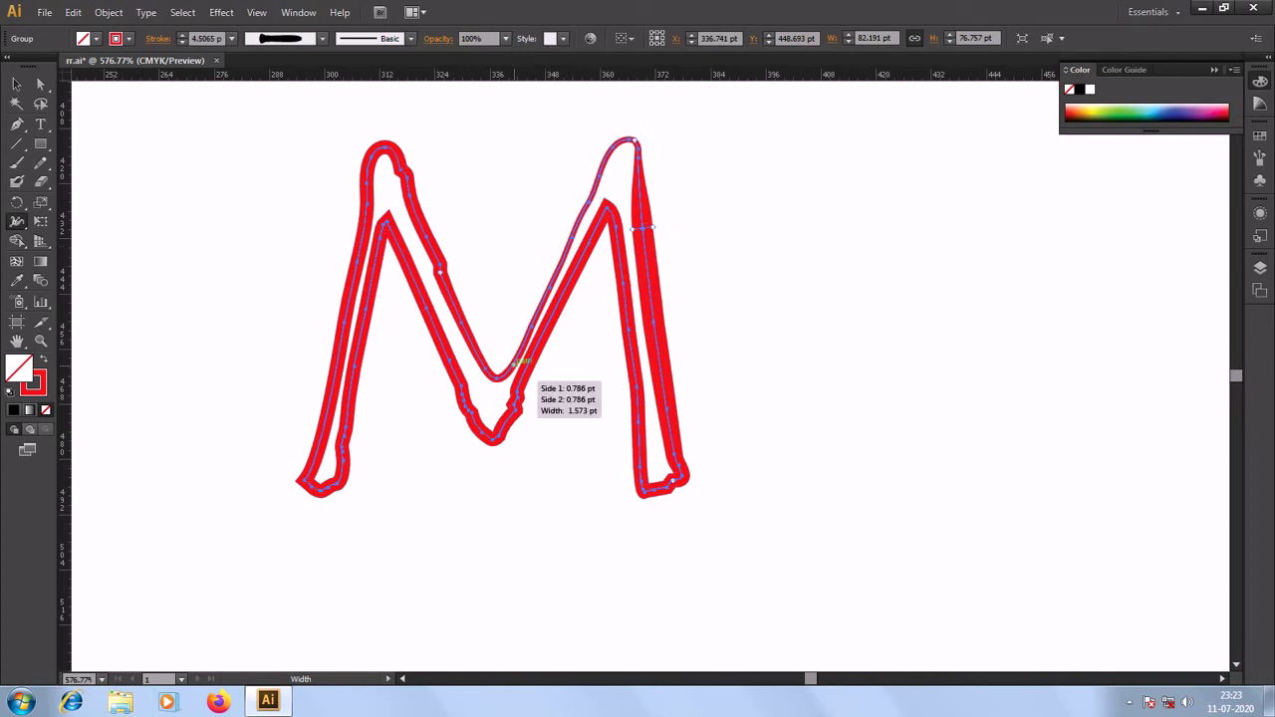
mouse_move(500, 379)
left_mouse_down()
mouse_move(511, 372)
mouse_move(480, 356)
left_mouse_up()
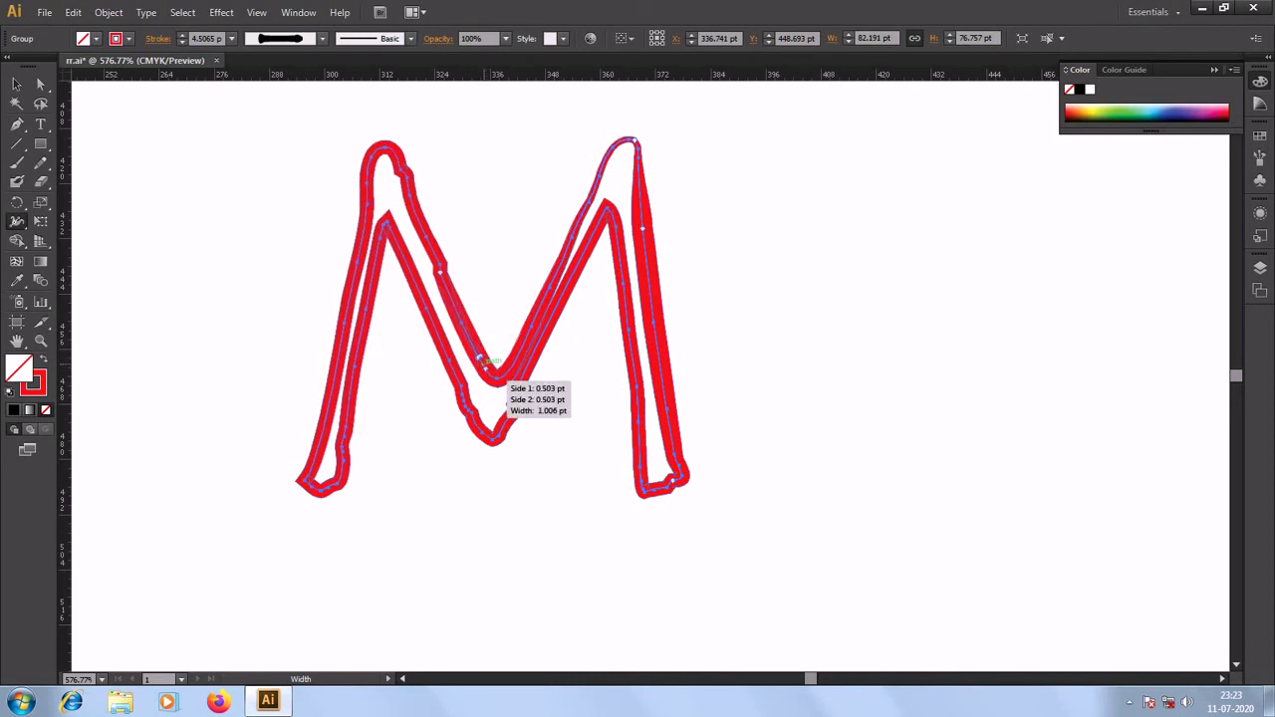
key("v")
key("ctrl+z")
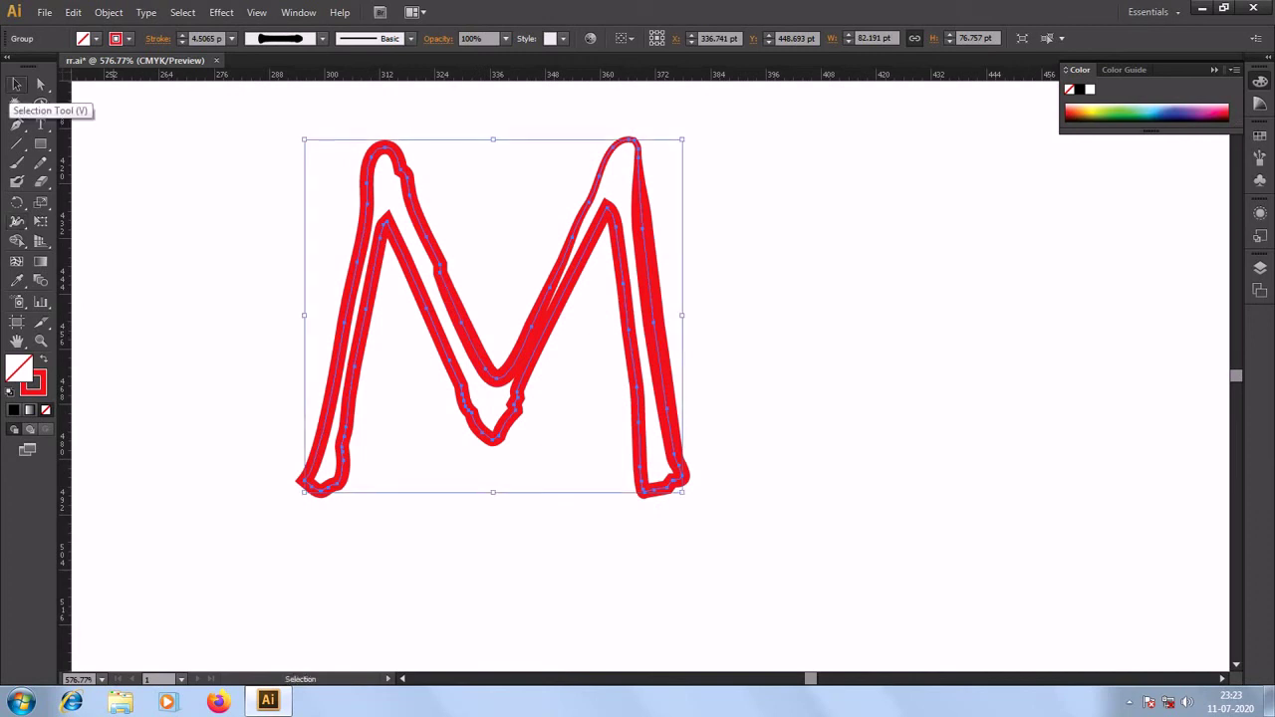
- Select the red M and expand it through Object > Expand, confirming with OK
left_click(16, 86)
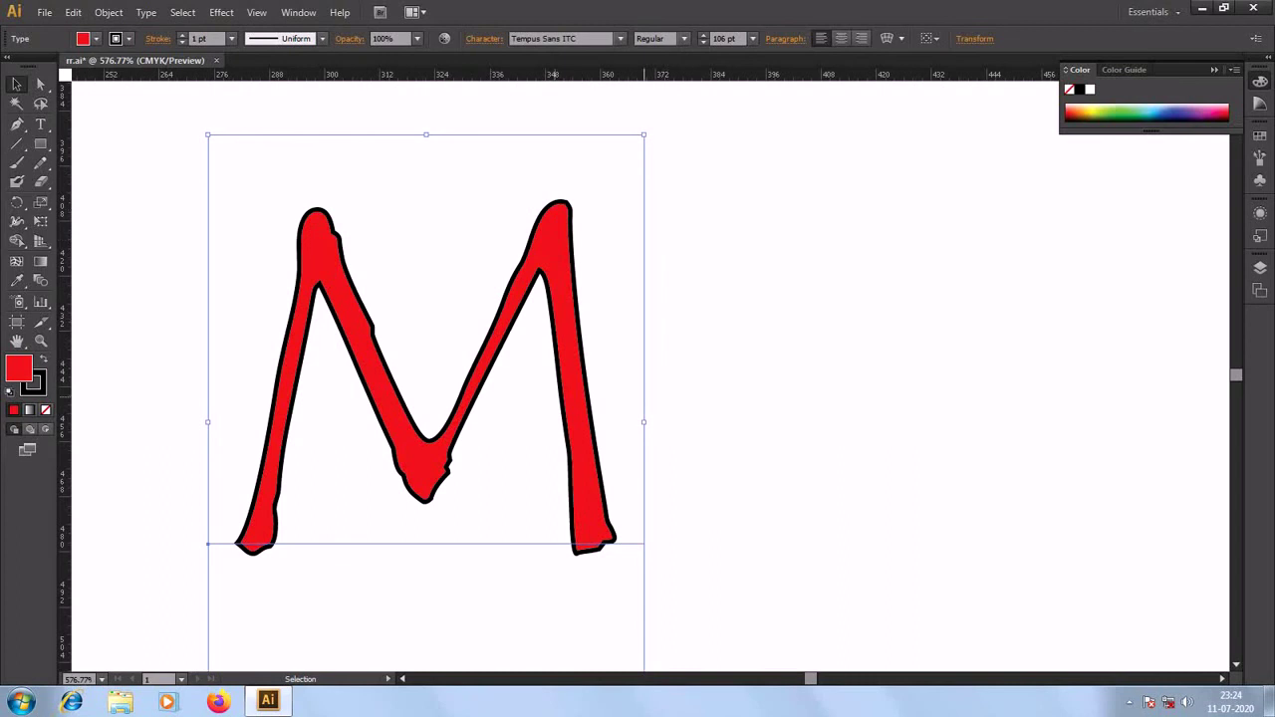
left_click(109, 12)
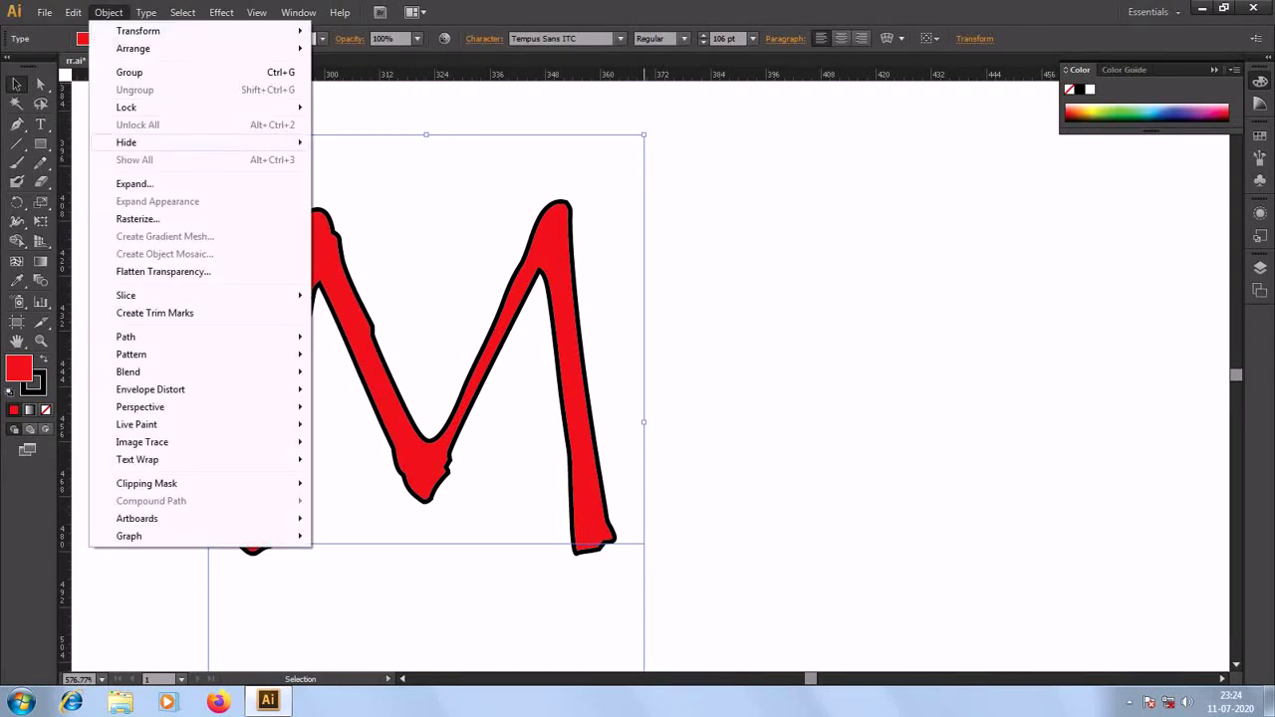
left_click(135, 183)
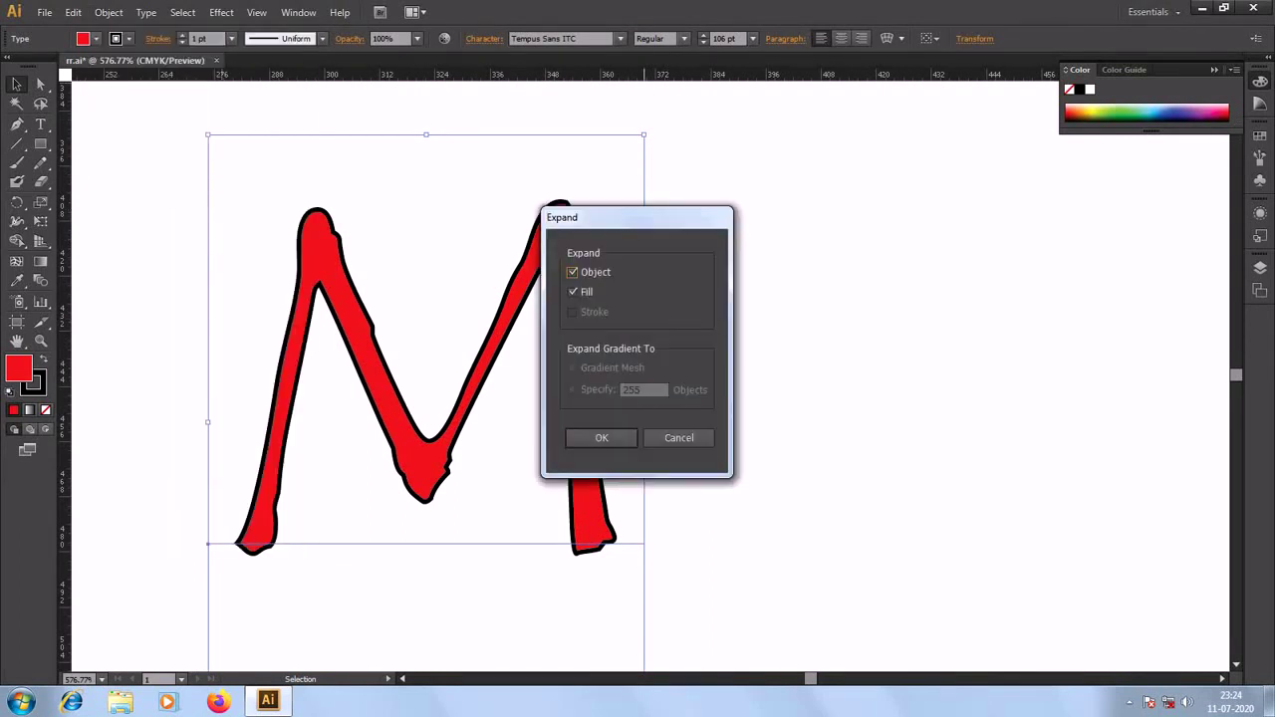
left_click(602, 438)
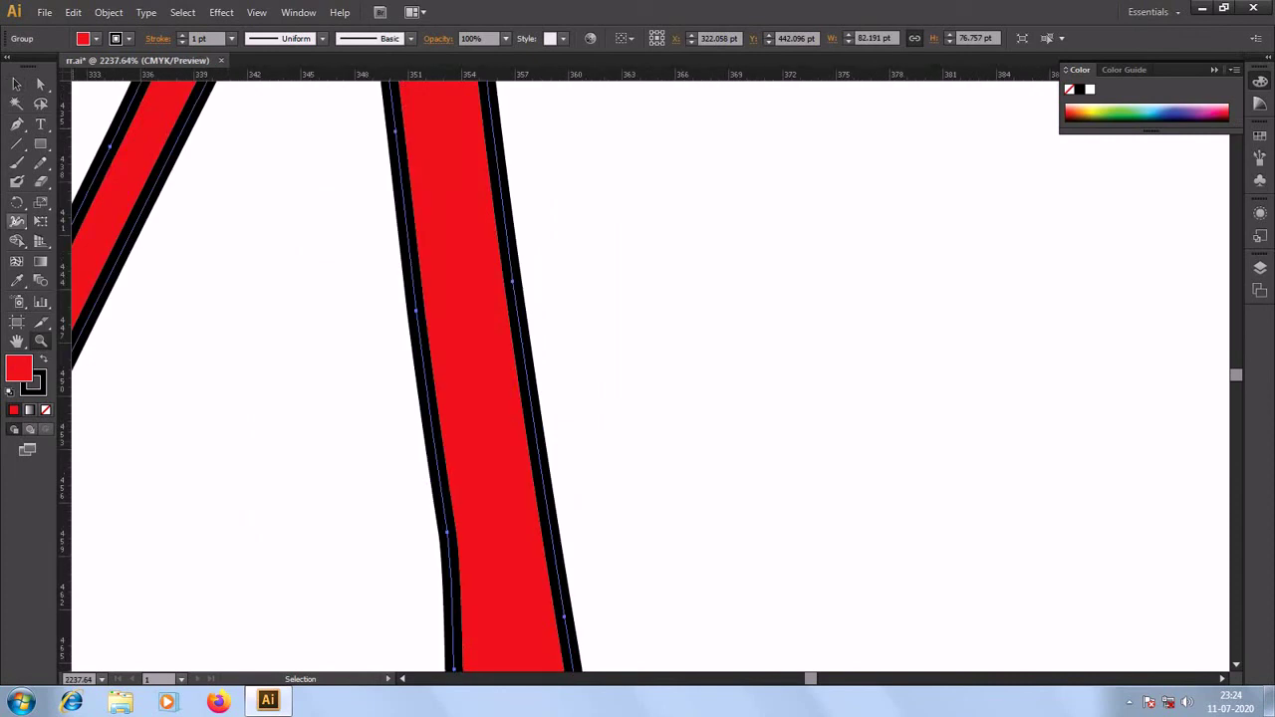
- Taper the M's right-leg outline to 0 pt width at its right edge using the Width Tool
key("shift+w")
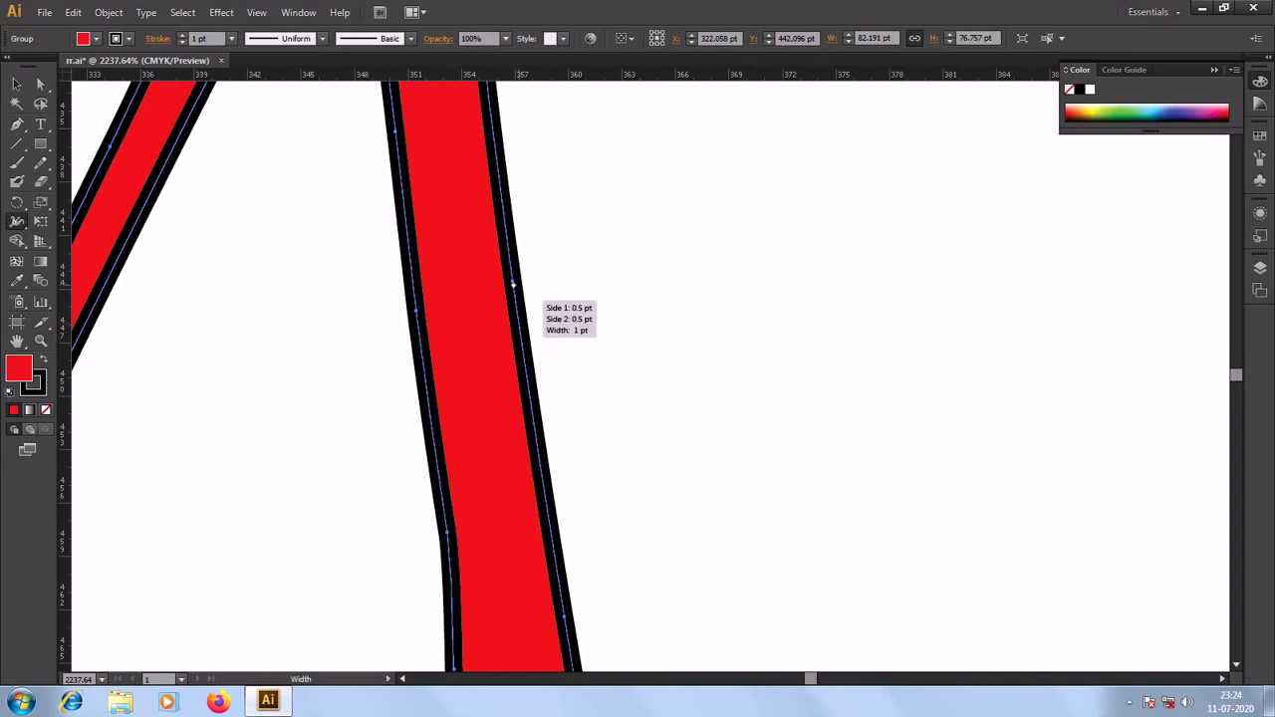
left_click_drag(513, 283, 514, 287)
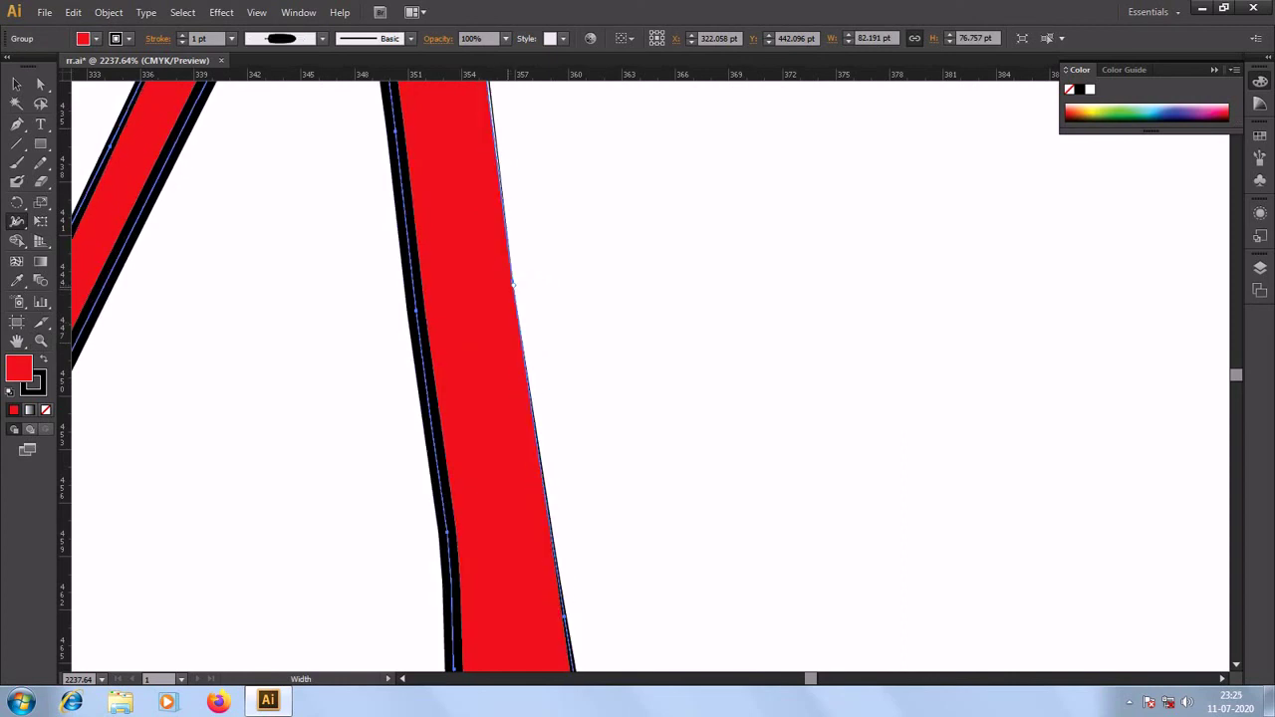
key("v")
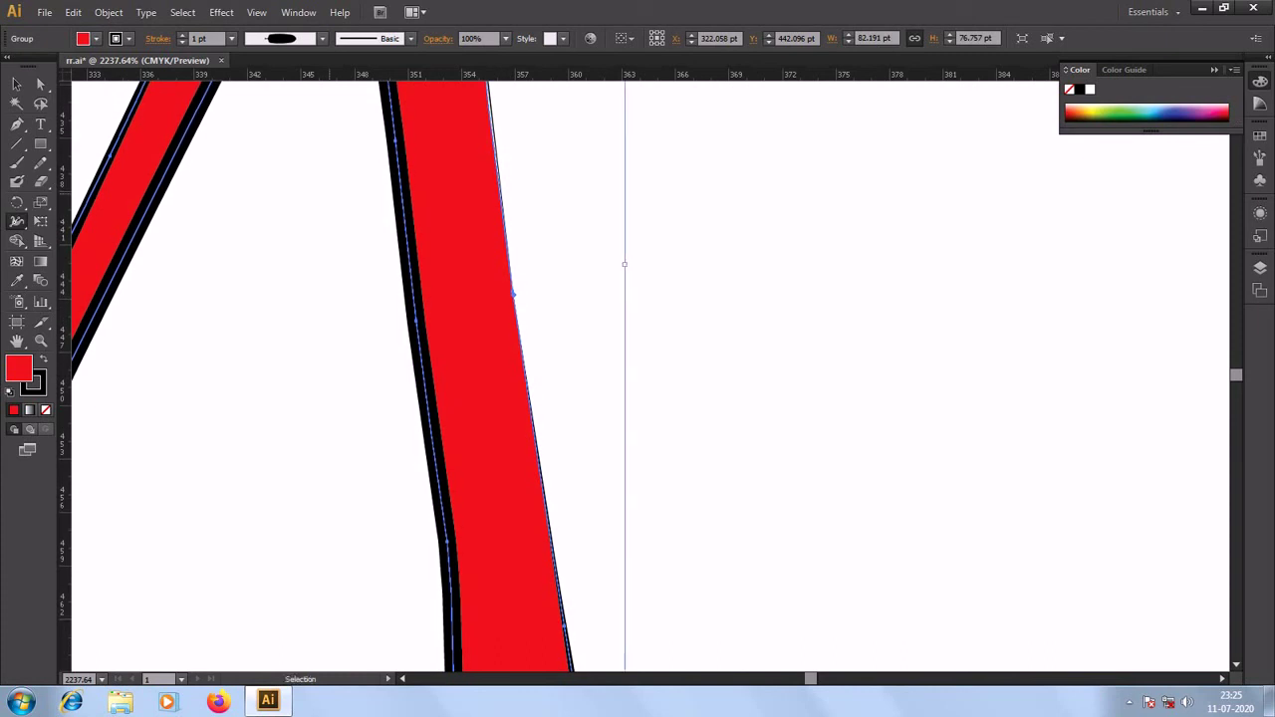
key("ctrl+minus")
key("ctrl+minus")
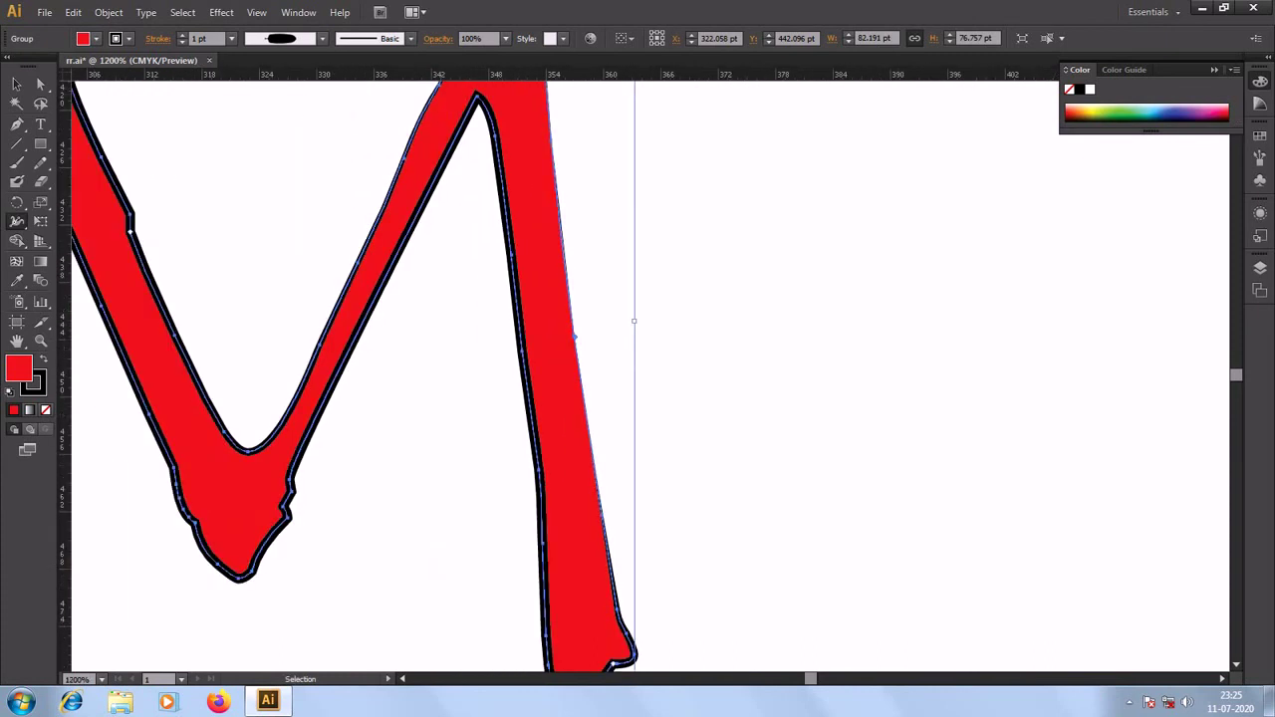
key("ctrl+minus")
- Reshape the outline width near the M's middle valley with the Width Tool, then review the whole letter
key("shift+w")
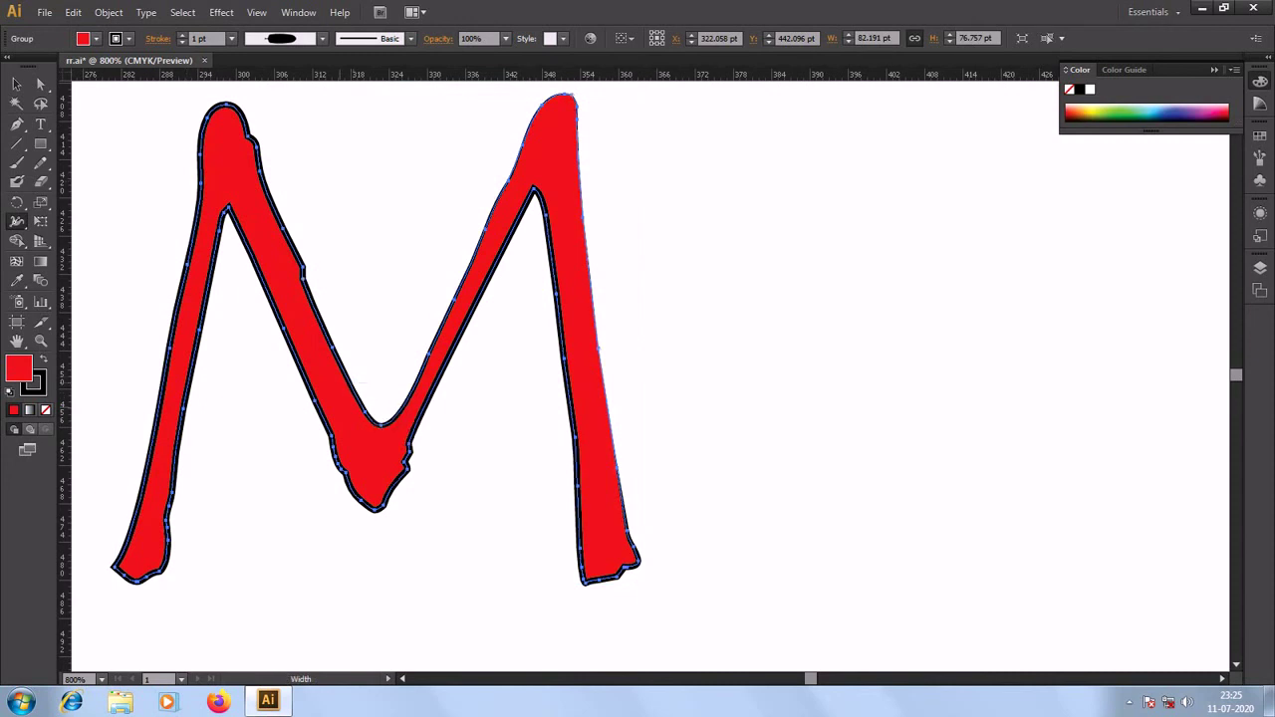
left_click_drag(406, 429, 412, 430)
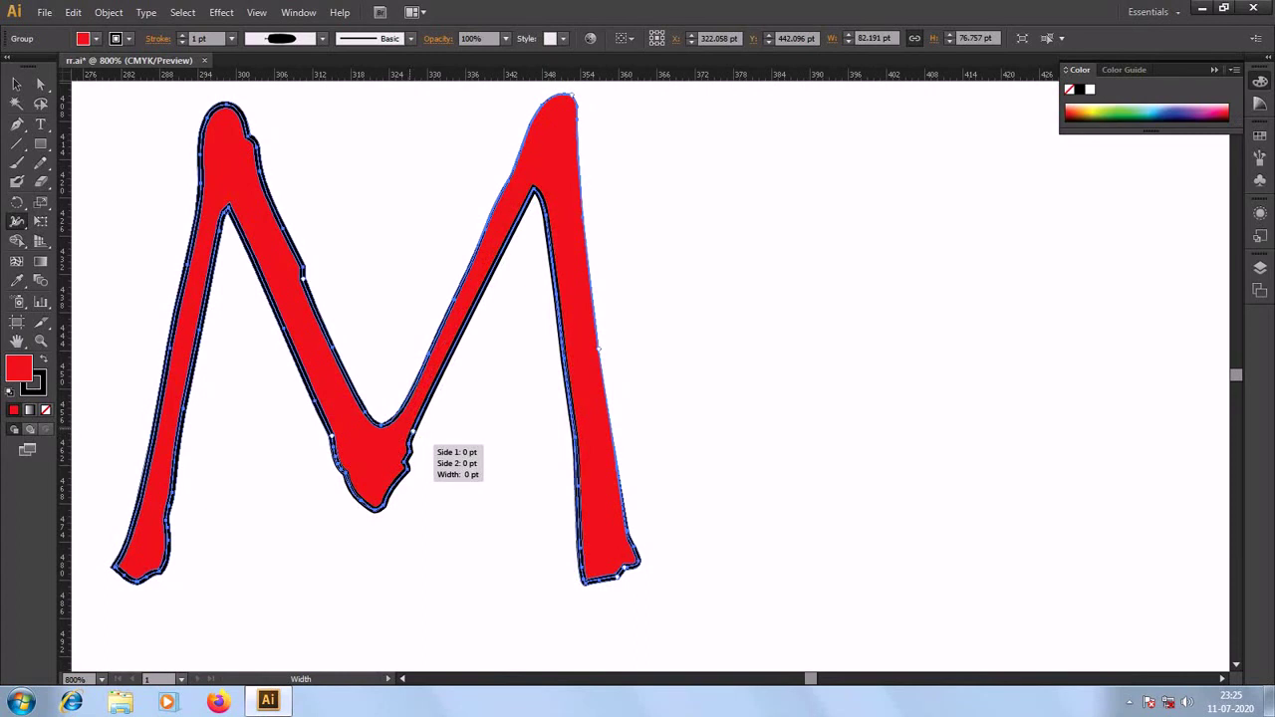
left_click_drag(409, 428, 399, 424)
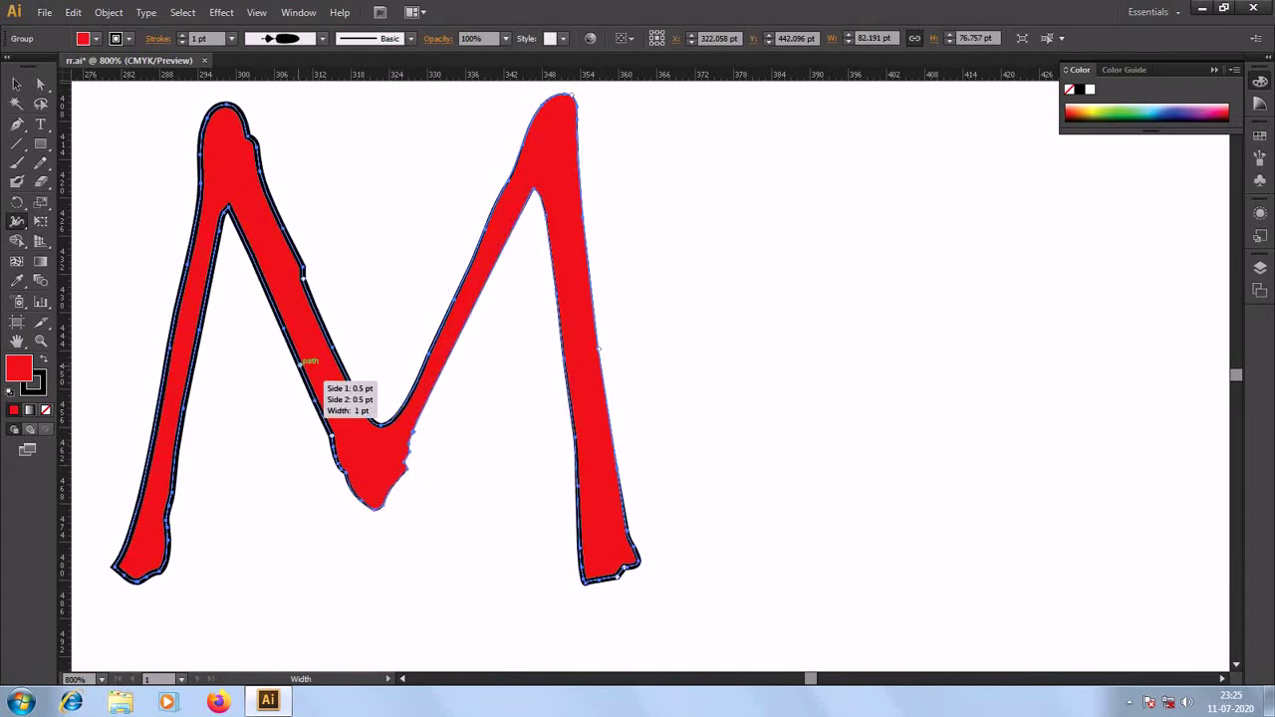
key("ctrl+minus")
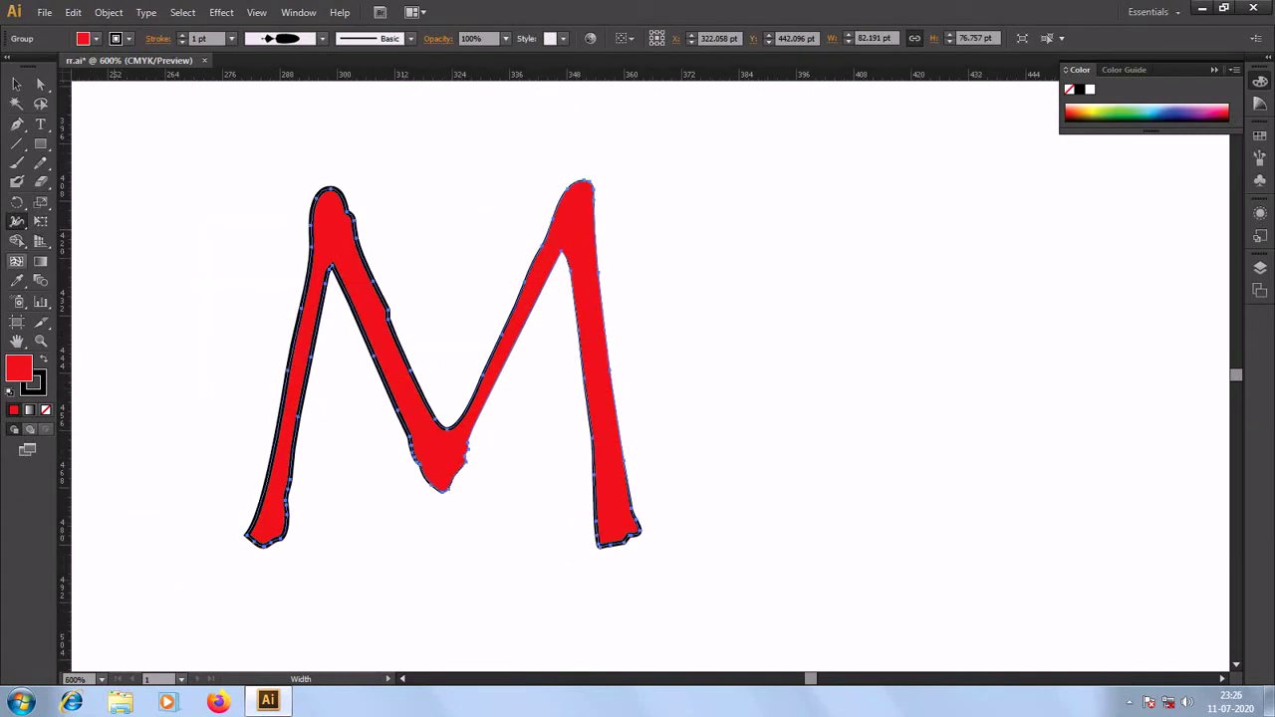